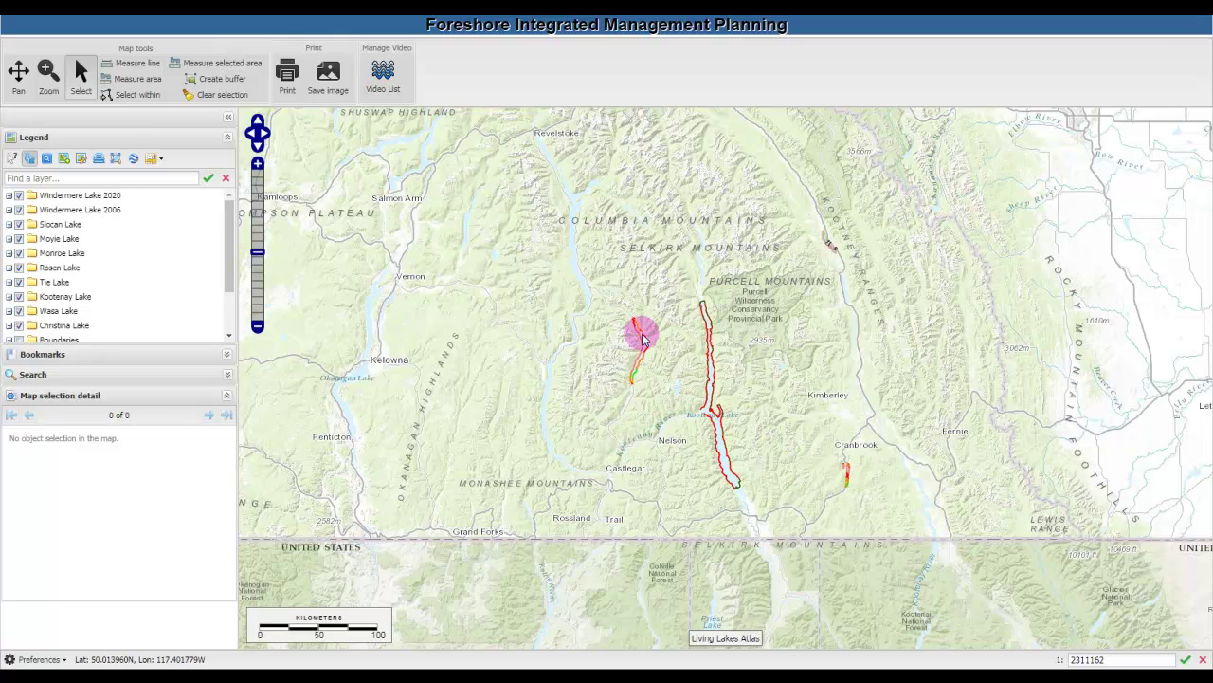
- Nudge the map left, then zoom in on the Kaslo shoreline to 1:288895 and return to Select mode
mouse_move(644, 335)
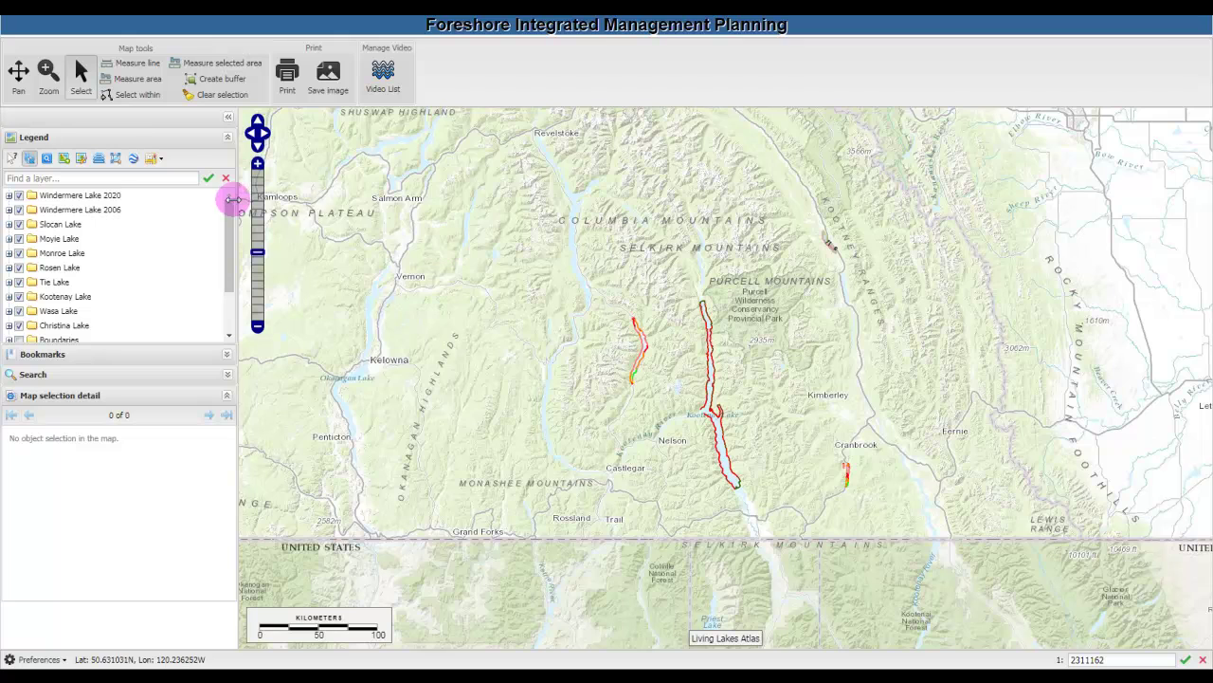
click(18, 81)
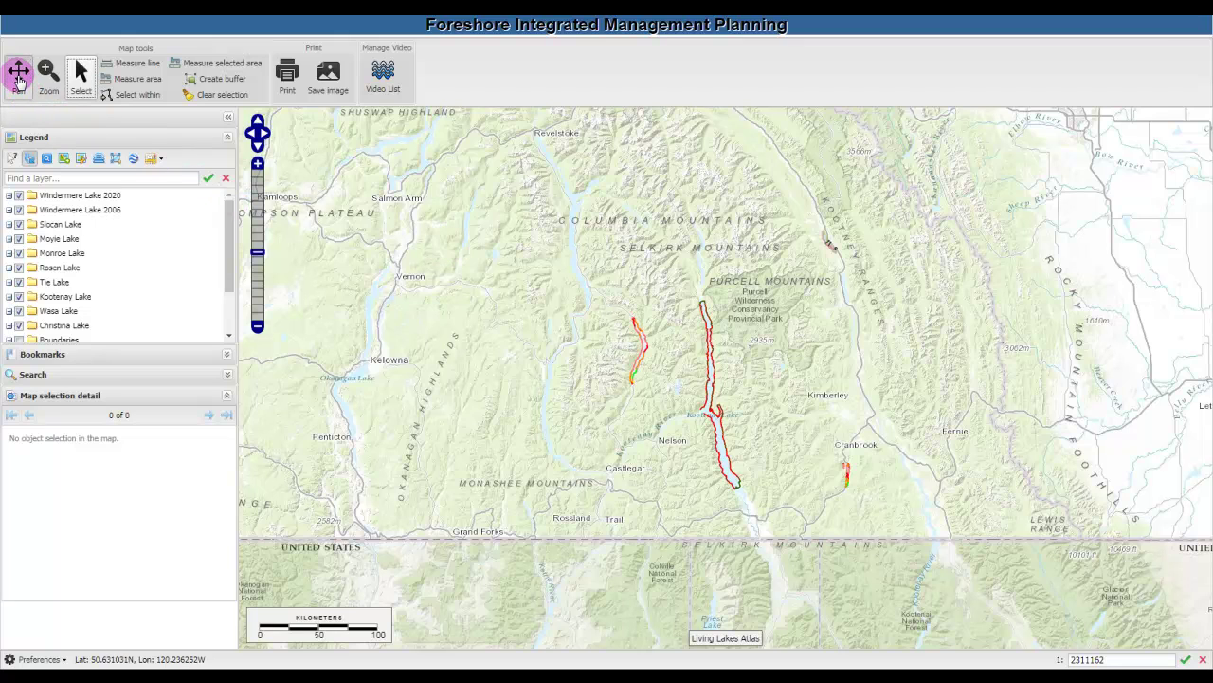
drag(588, 271, 520, 268)
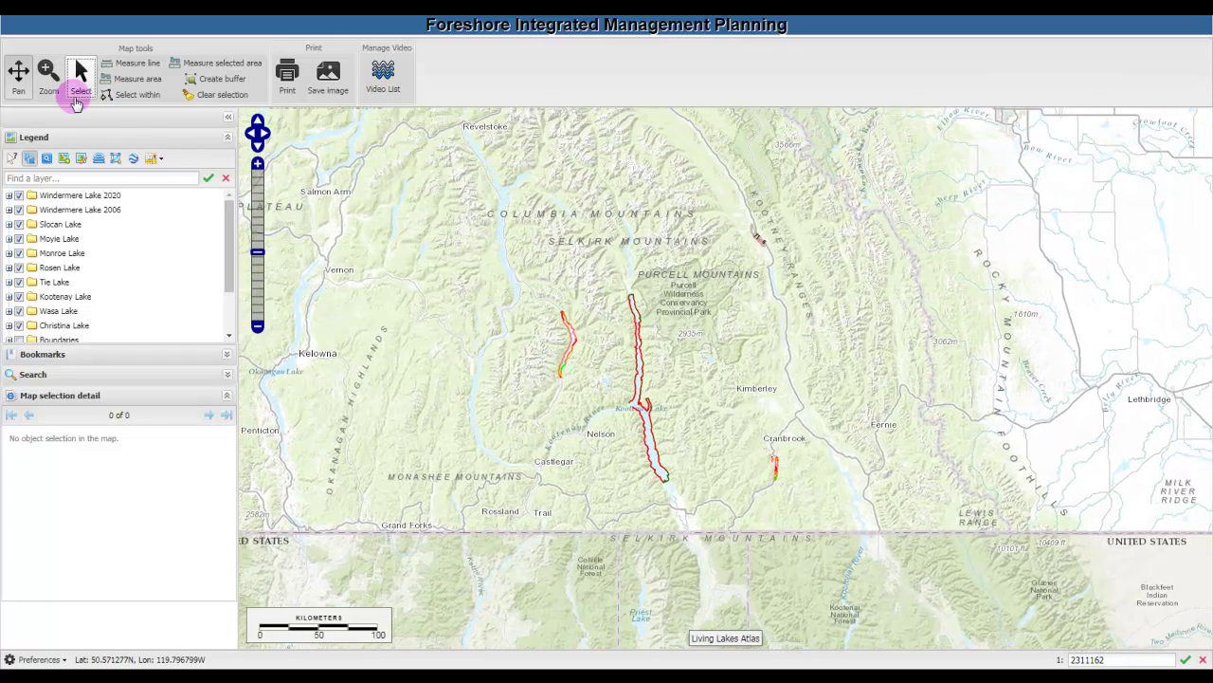
click(47, 77)
drag(502, 214, 759, 477)
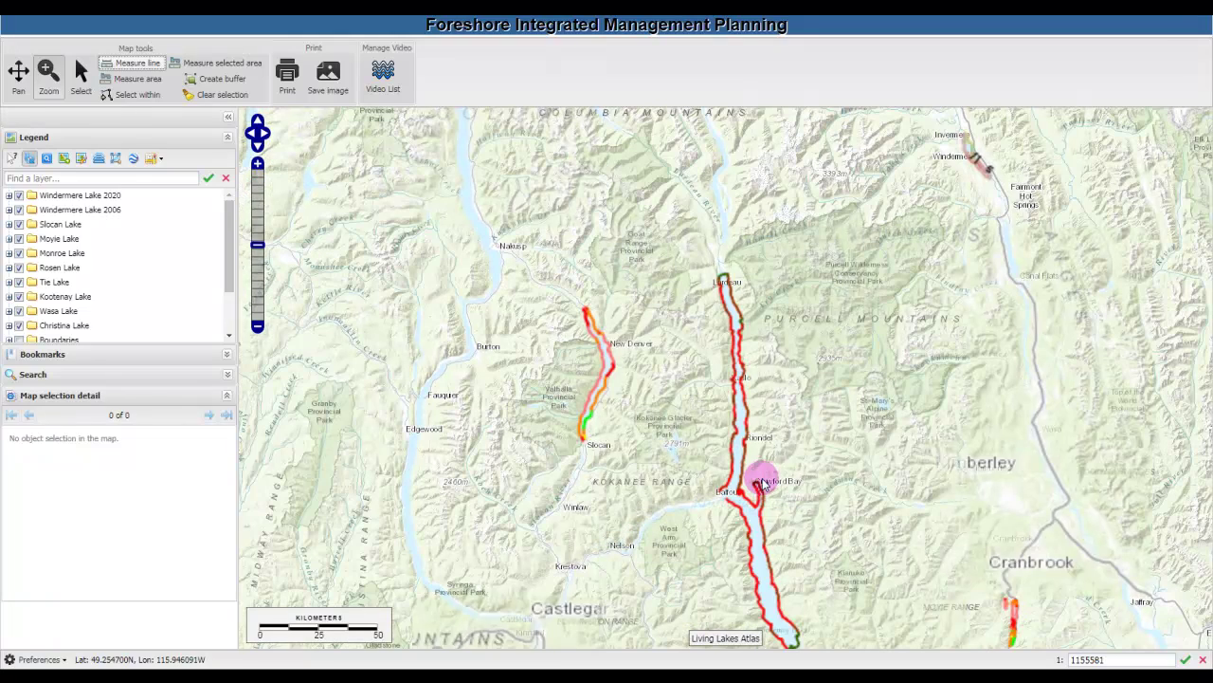
drag(257, 246, 257, 230)
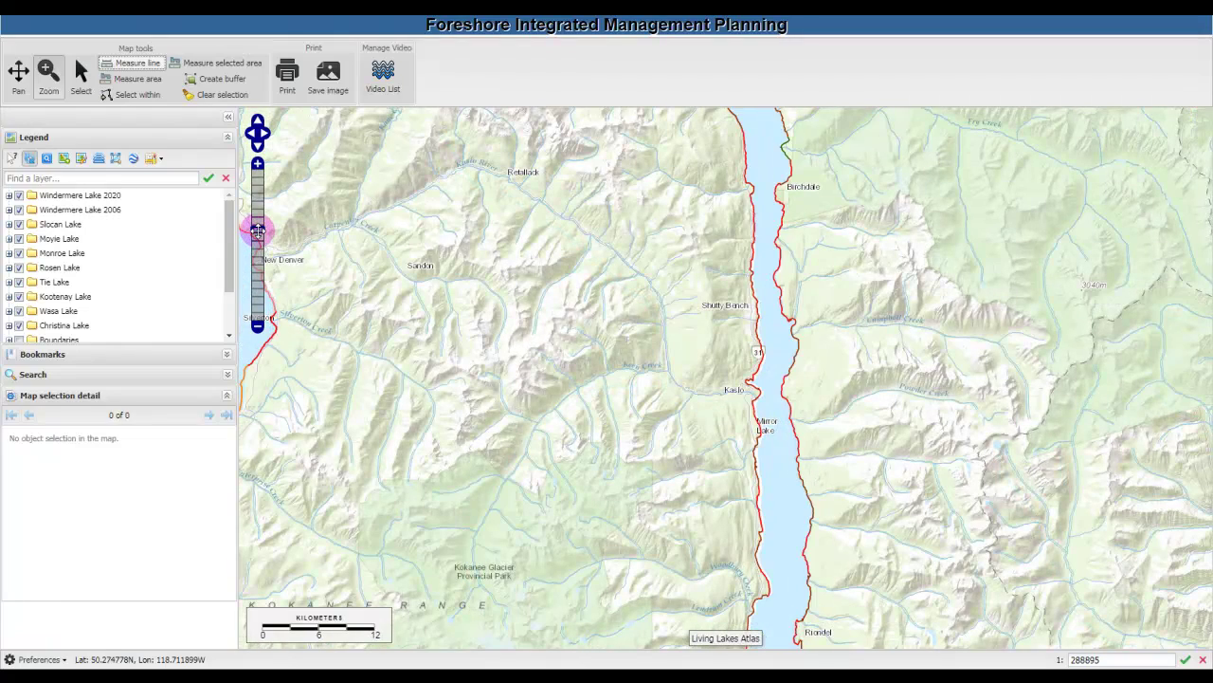
click(80, 76)
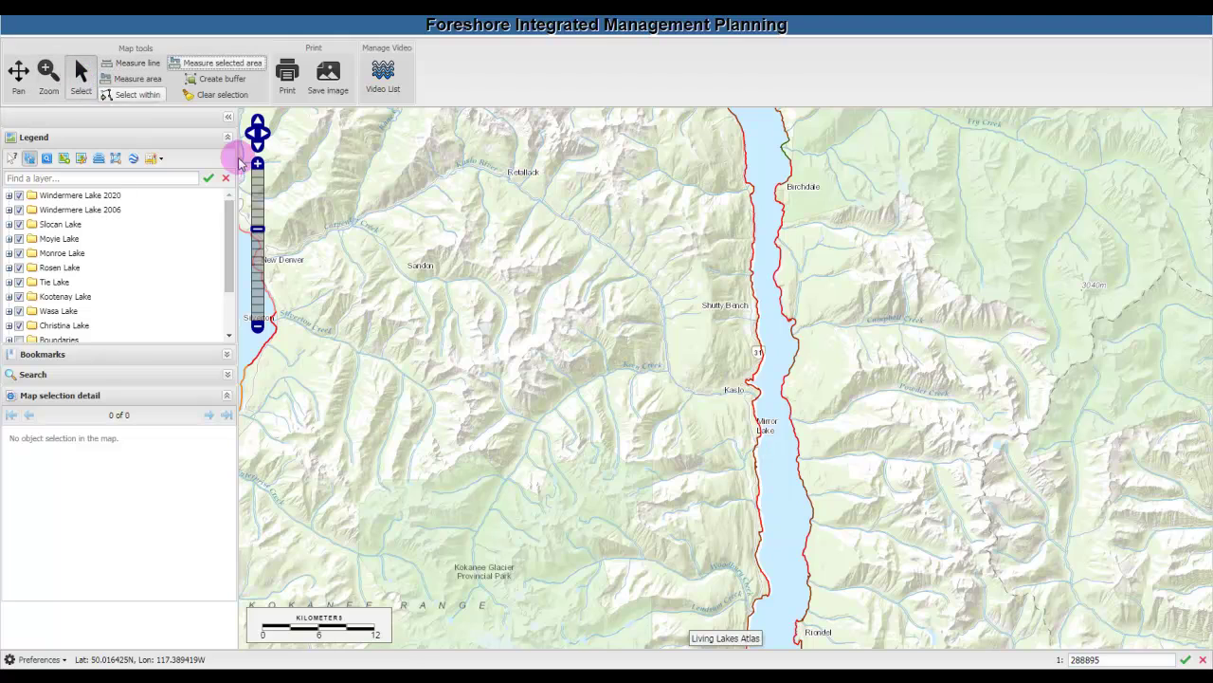
click(782, 302)
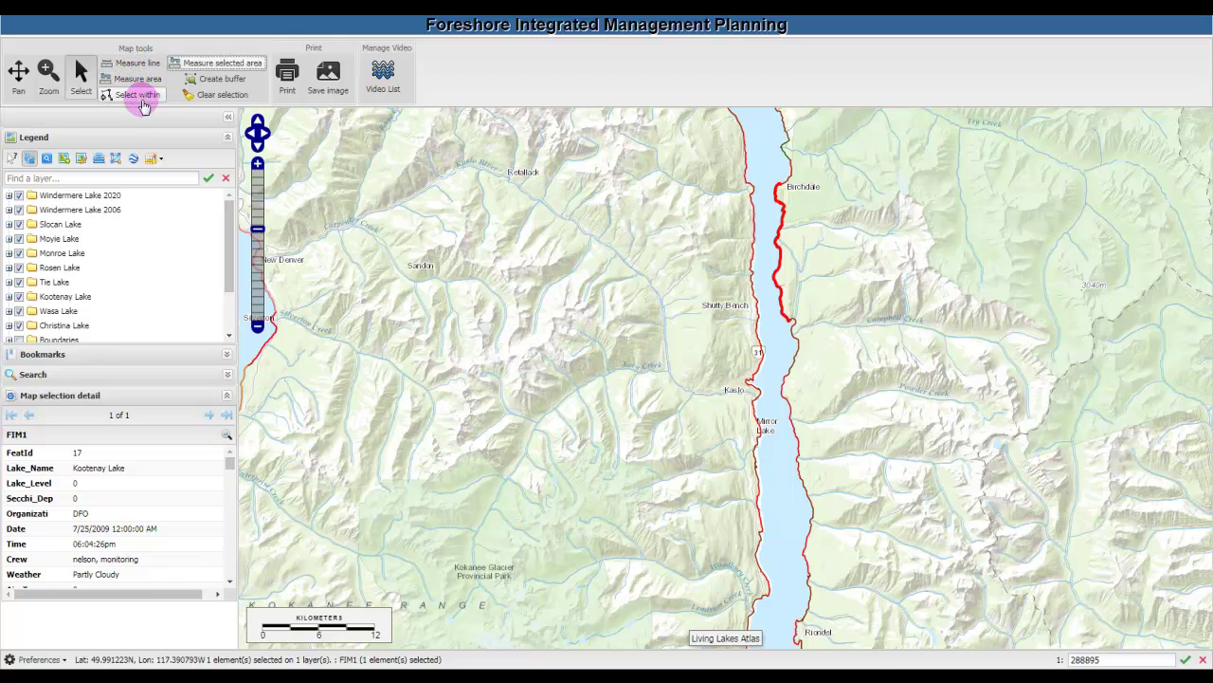
click(211, 95)
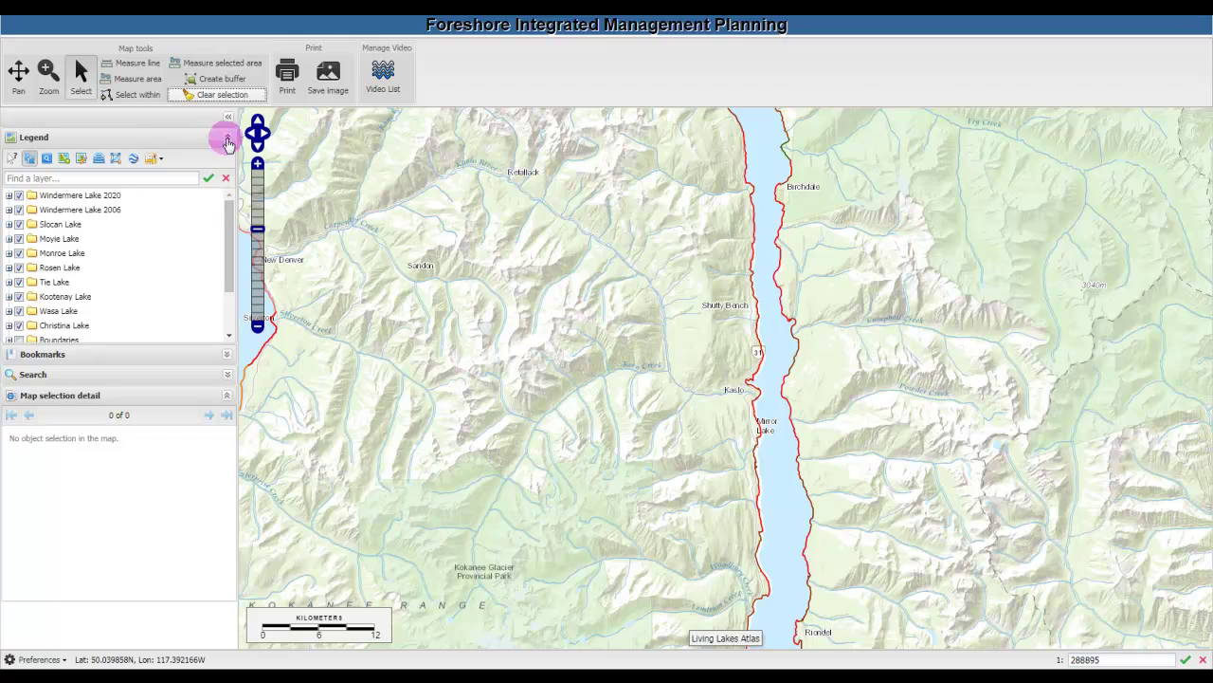
- Switch the basemap to Google Hybrid and preview the map printout
click(157, 160)
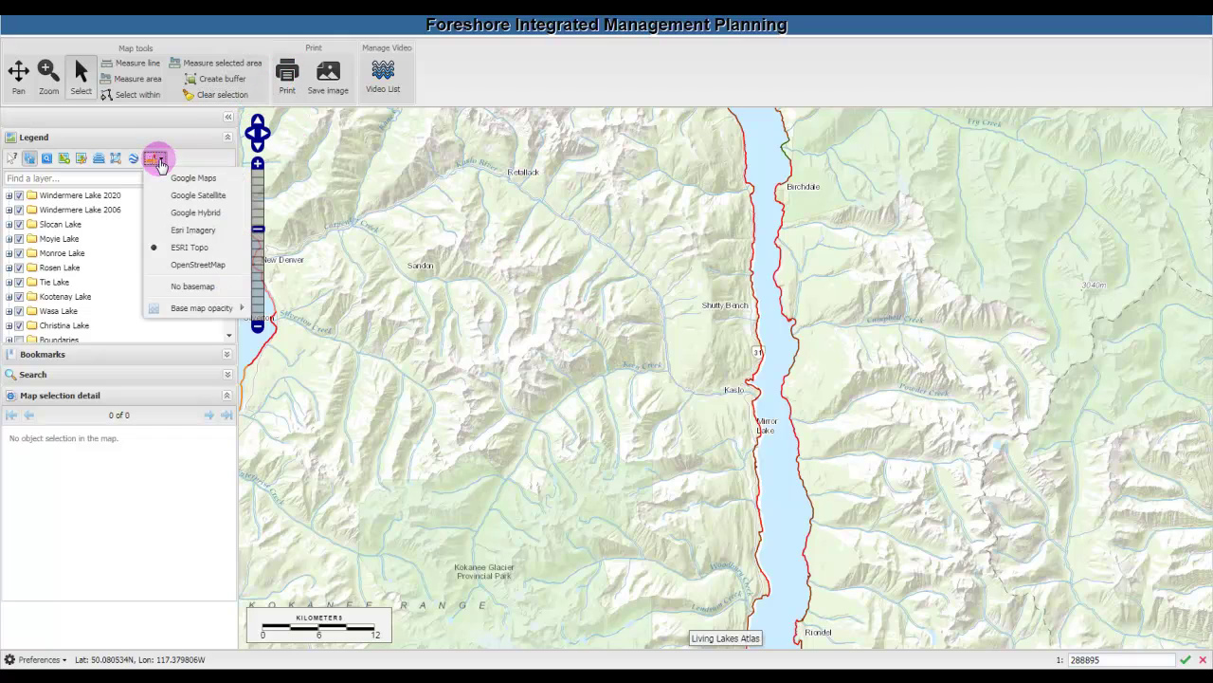
click(185, 214)
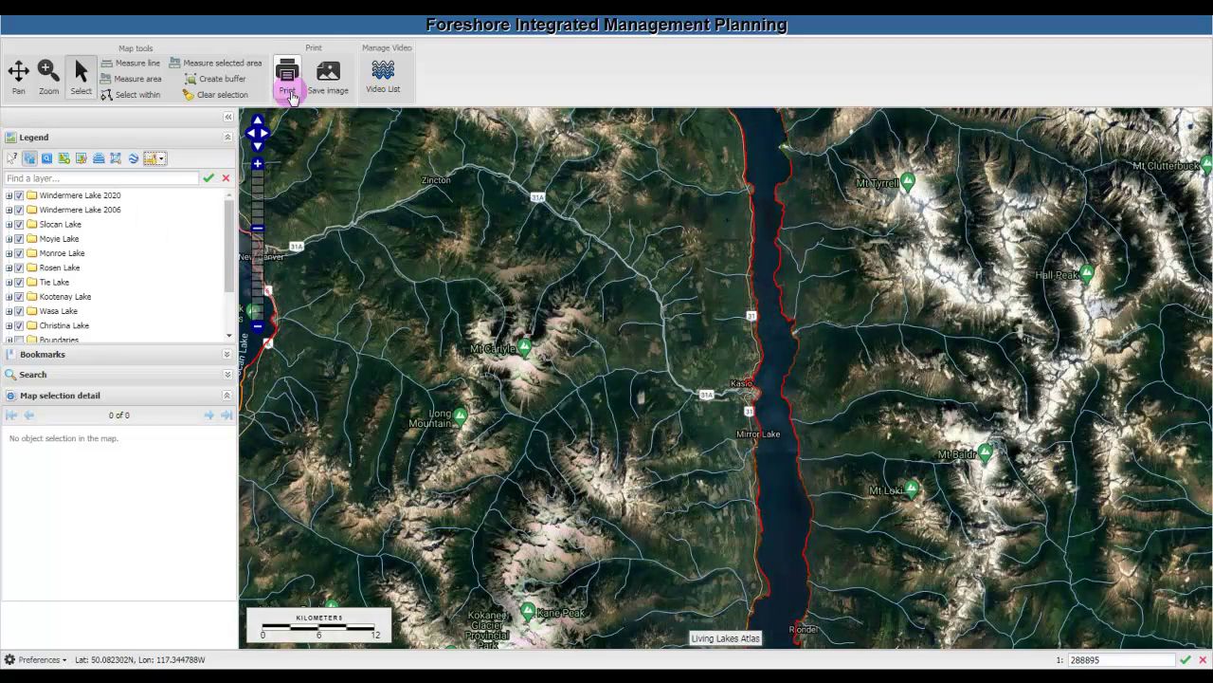
click(289, 85)
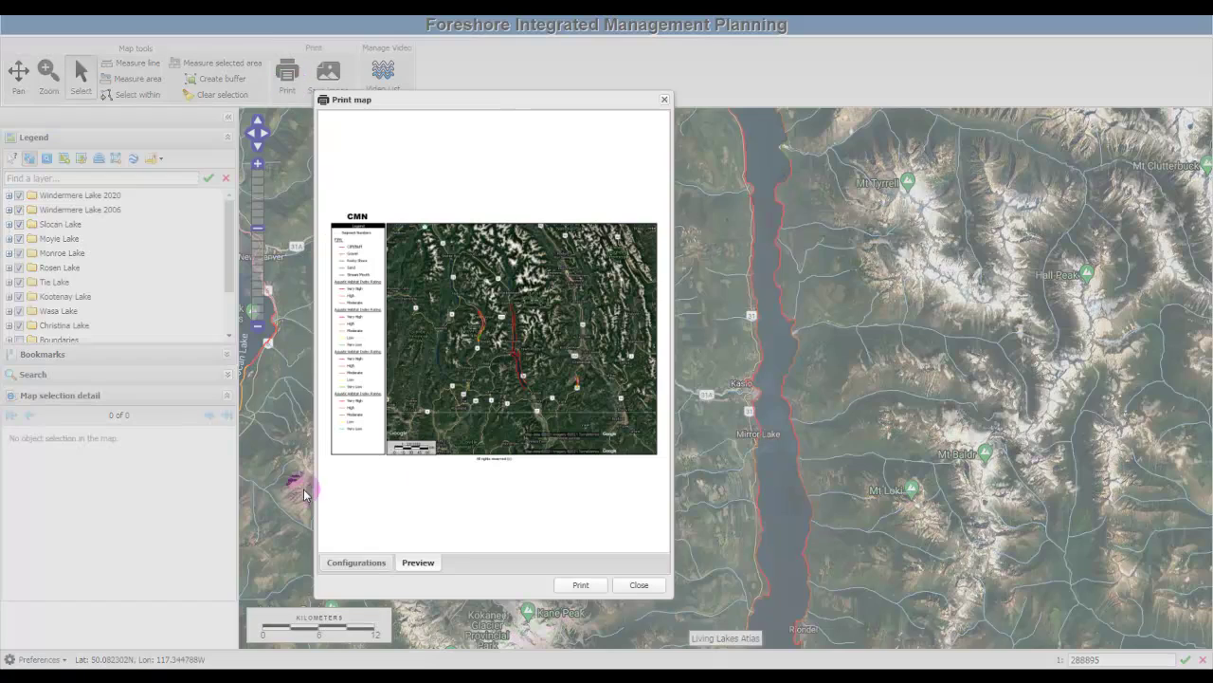
click(418, 563)
click(639, 585)
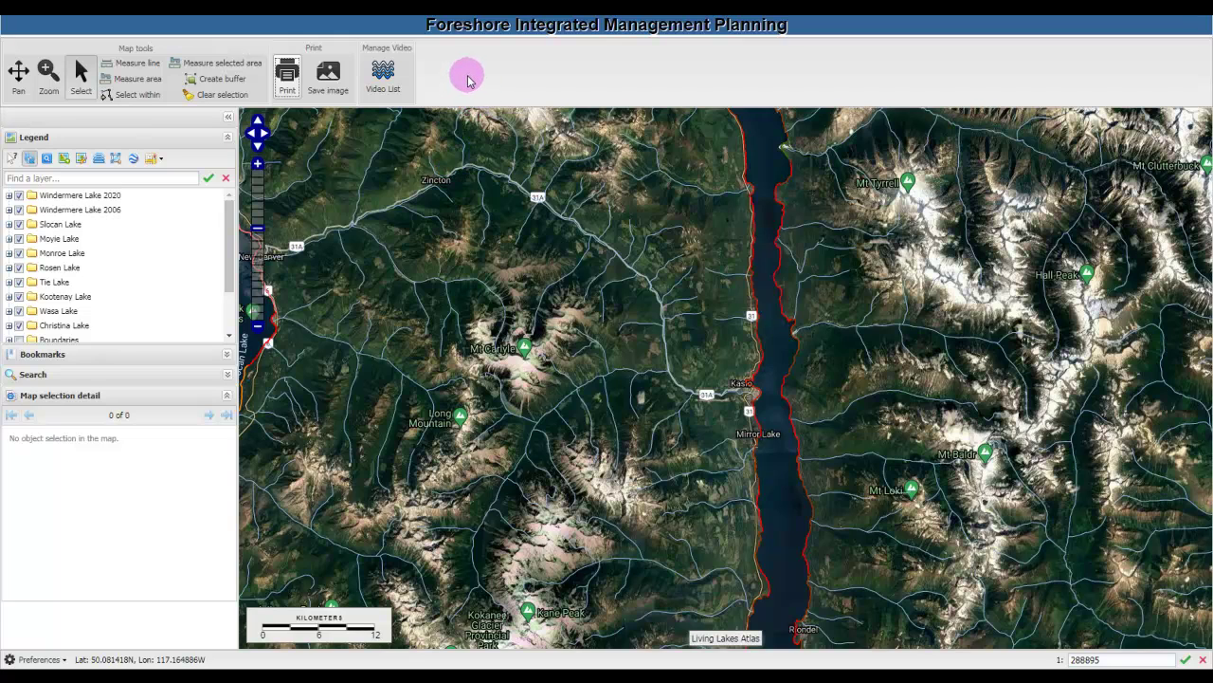
click(384, 75)
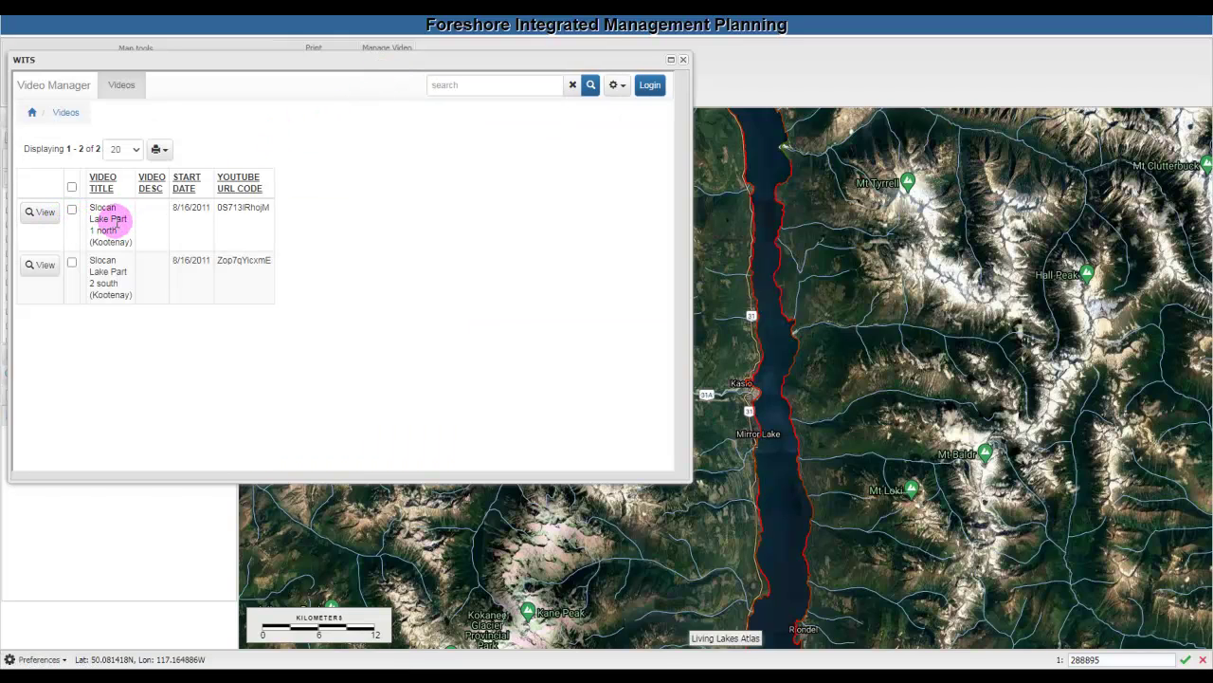
- Play the Slocan Lake Part 1 north (Kootenay) shoreline video
click(43, 214)
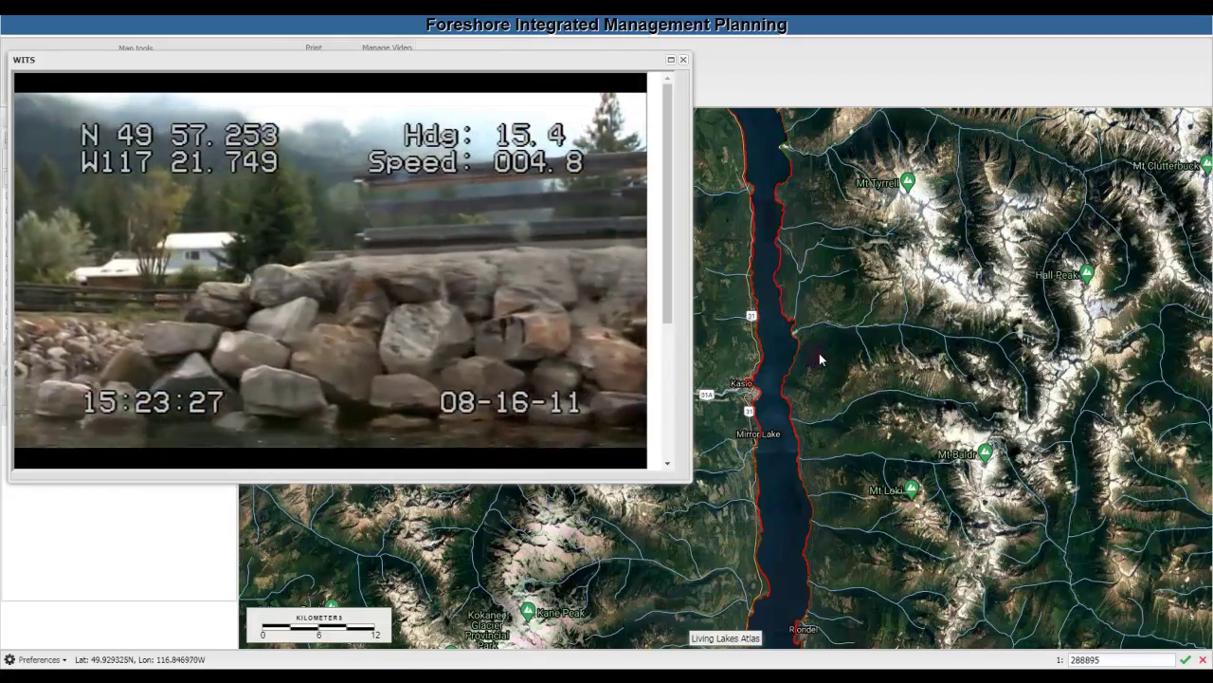
scroll(819, 352, down, 3)
- Zoom the map out, move the video window aside, and box-zoom toward the lakes near Nelson
scroll(820, 356, down, 2)
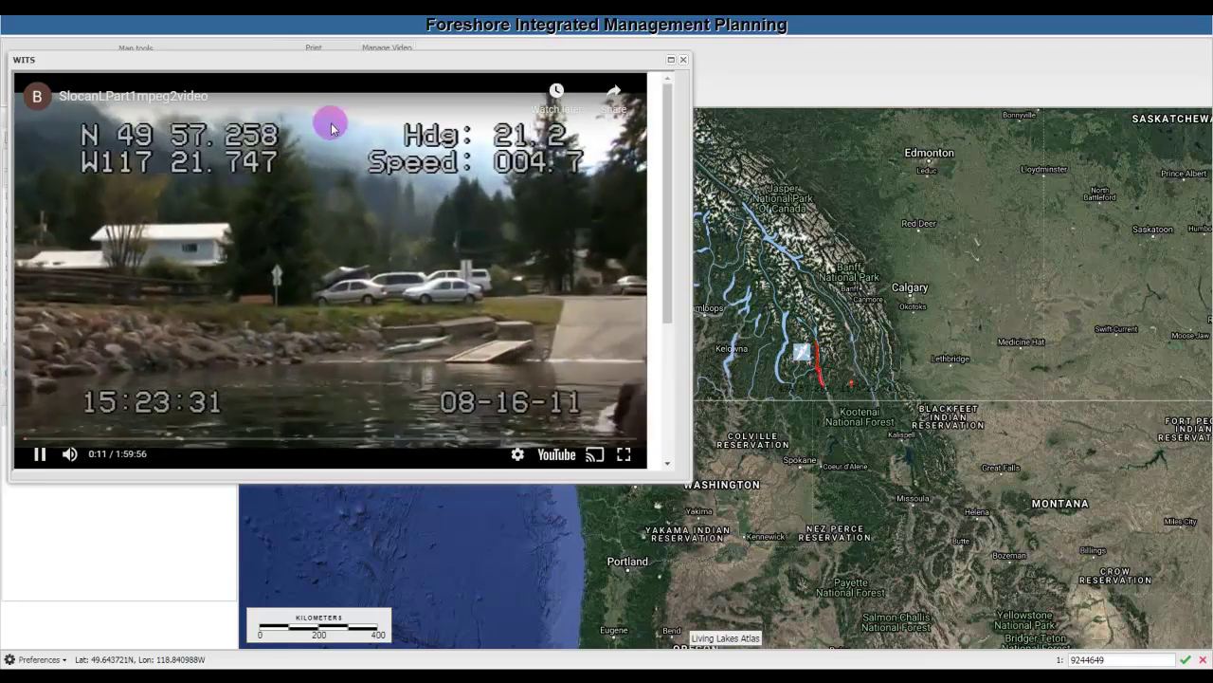
drag(303, 60, 331, 112)
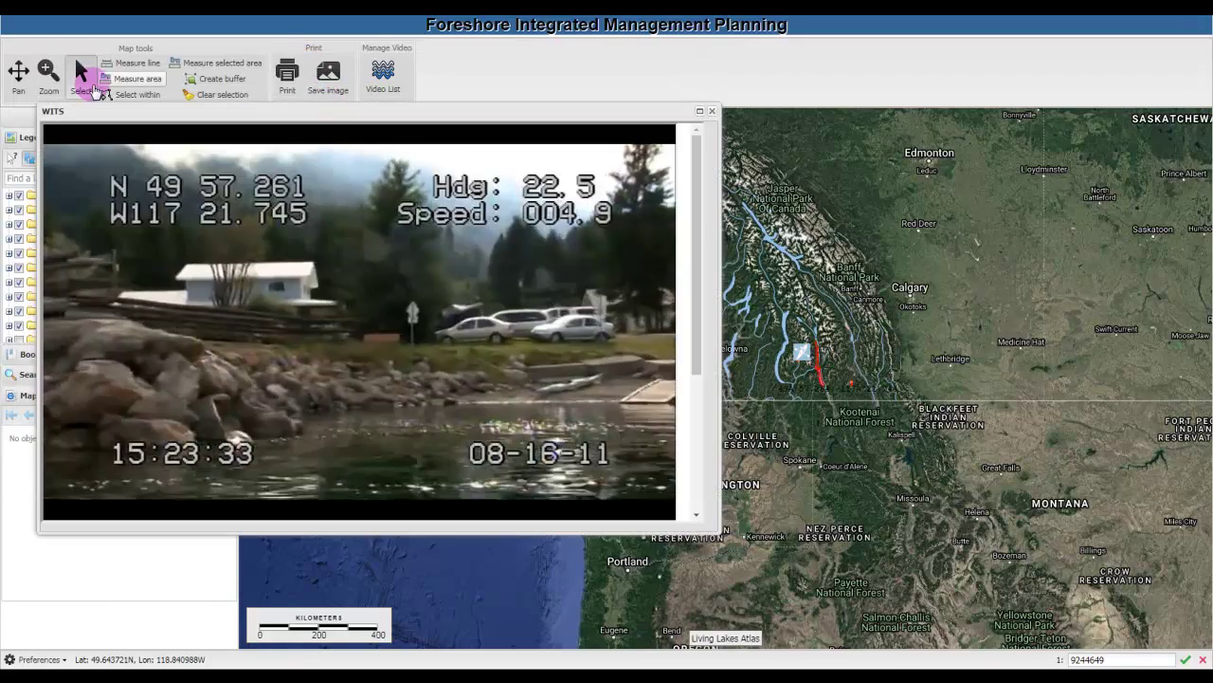
click(65, 81)
drag(778, 328, 826, 381)
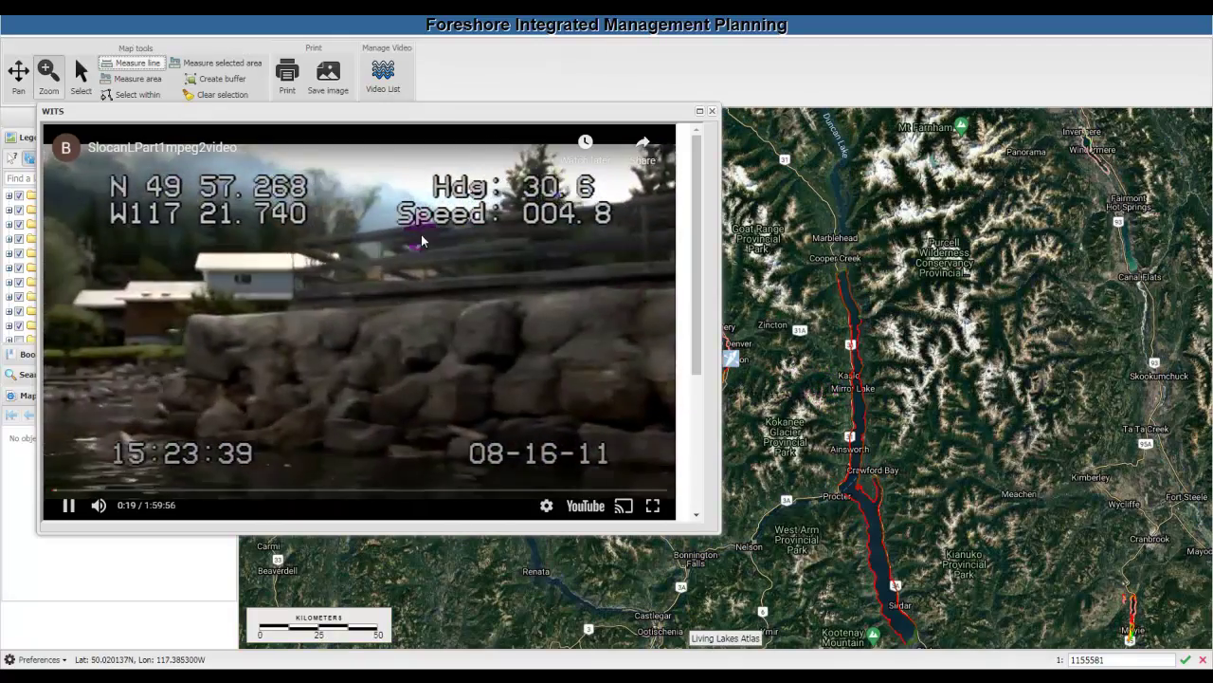
click(55, 95)
- Zoom onto the shoreline around New Denver, then close the video window
click(17, 72)
click(81, 74)
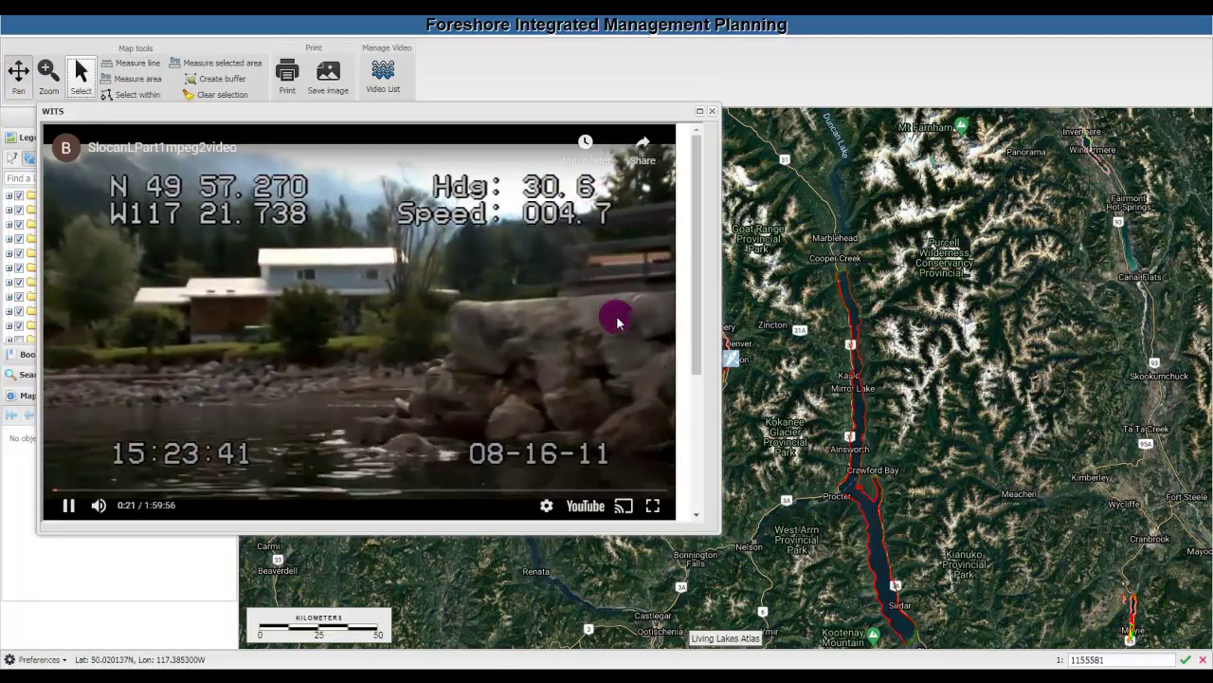
click(761, 301)
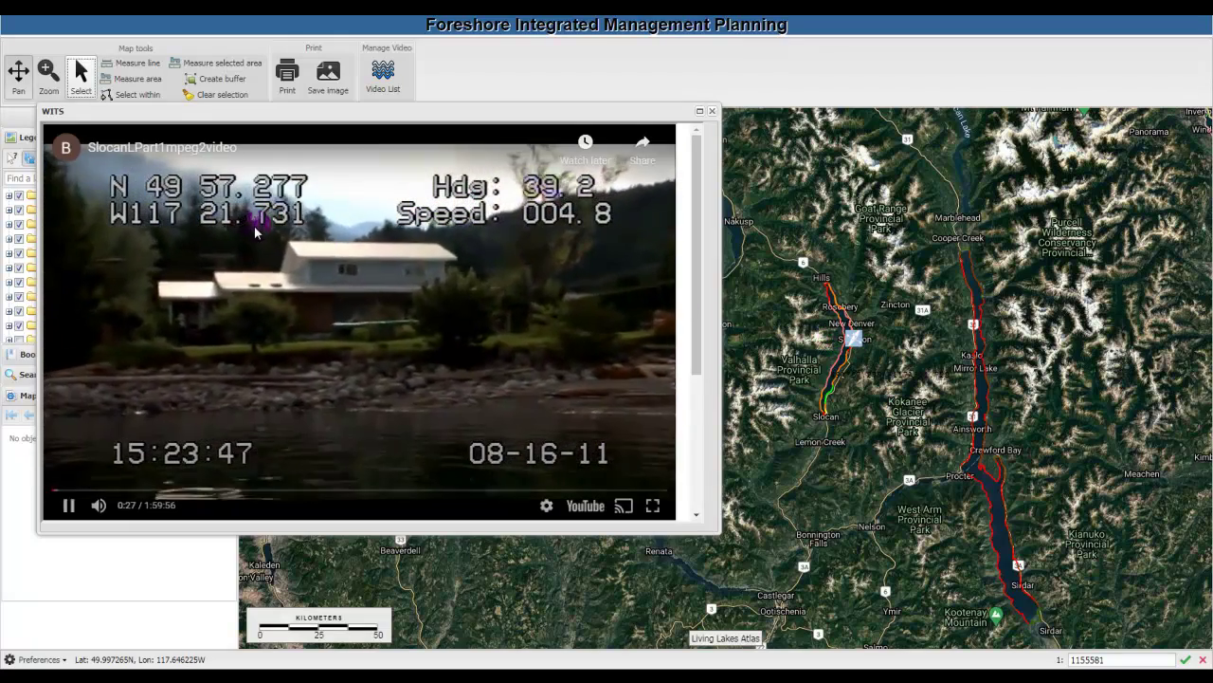
click(46, 72)
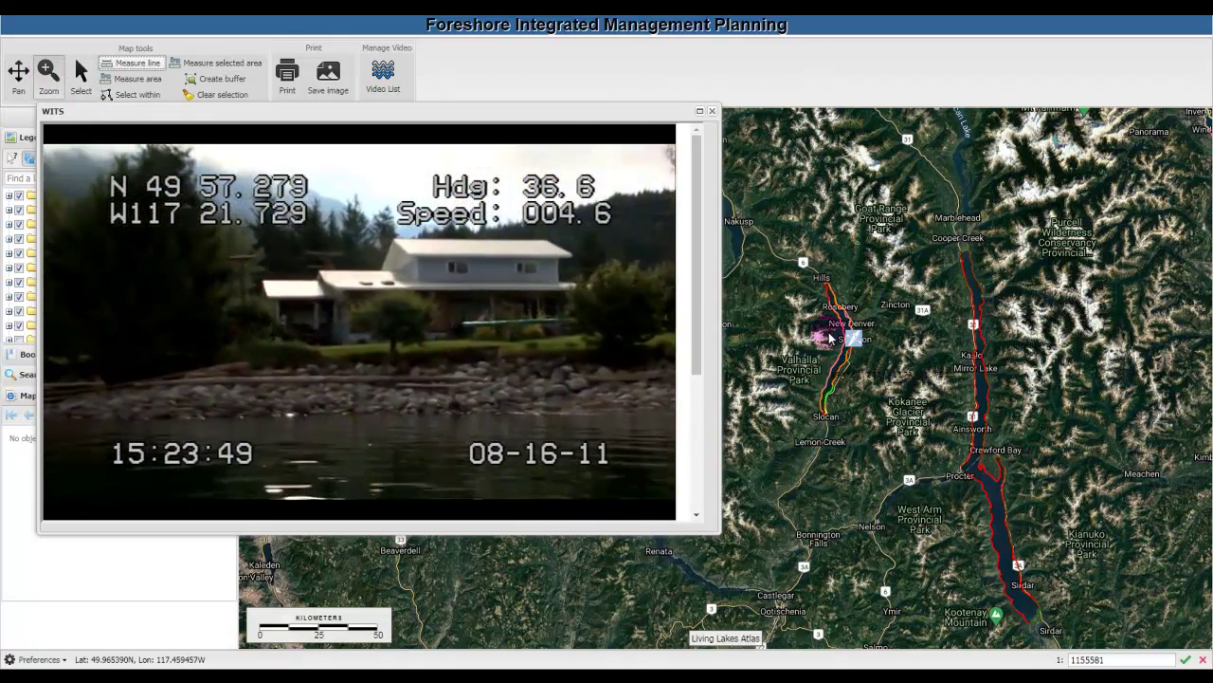
drag(872, 356, 874, 359)
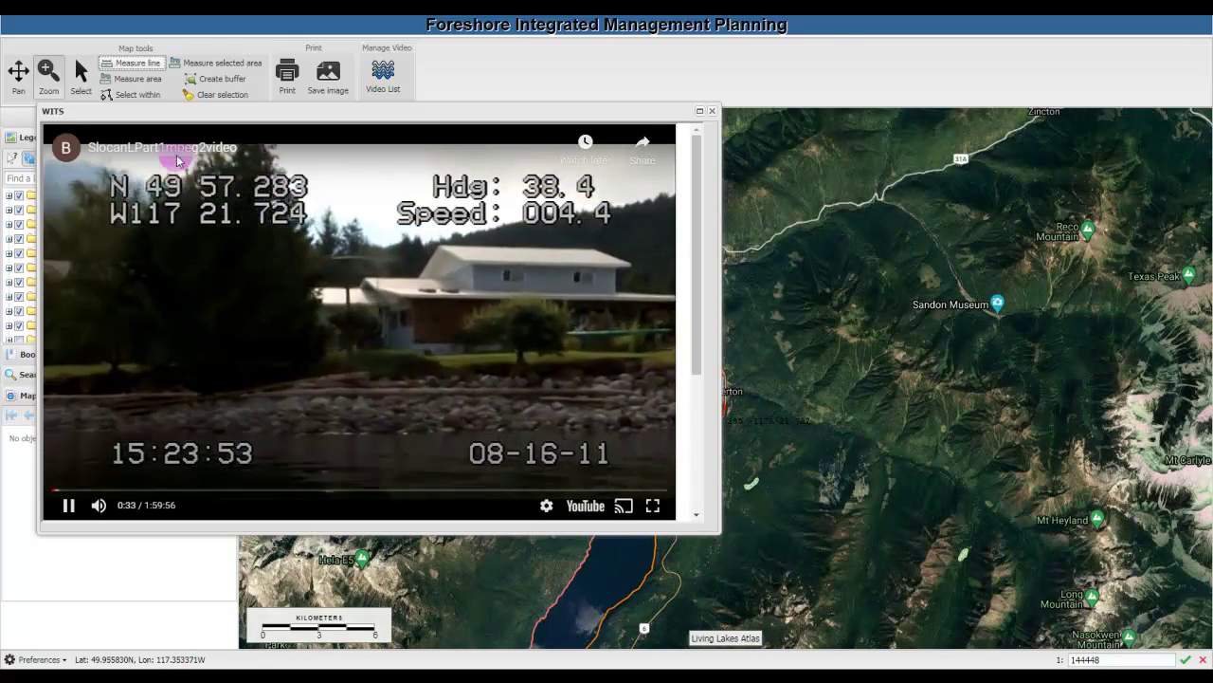
click(81, 76)
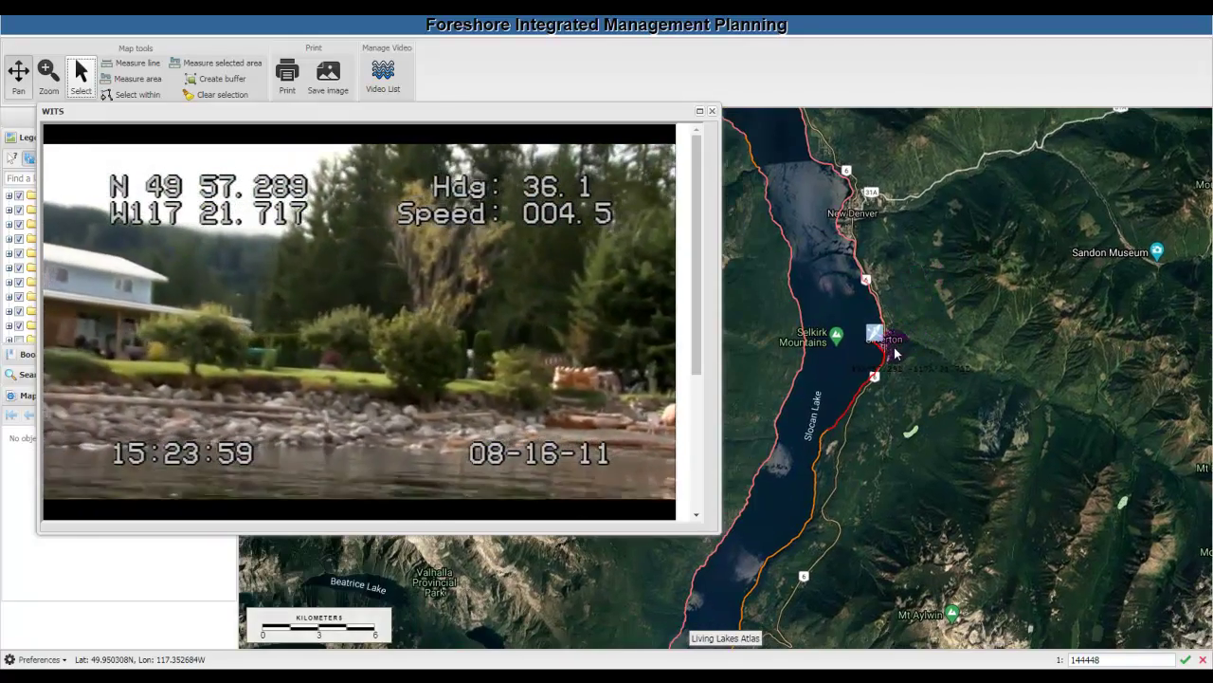
mouse_move(651, 336)
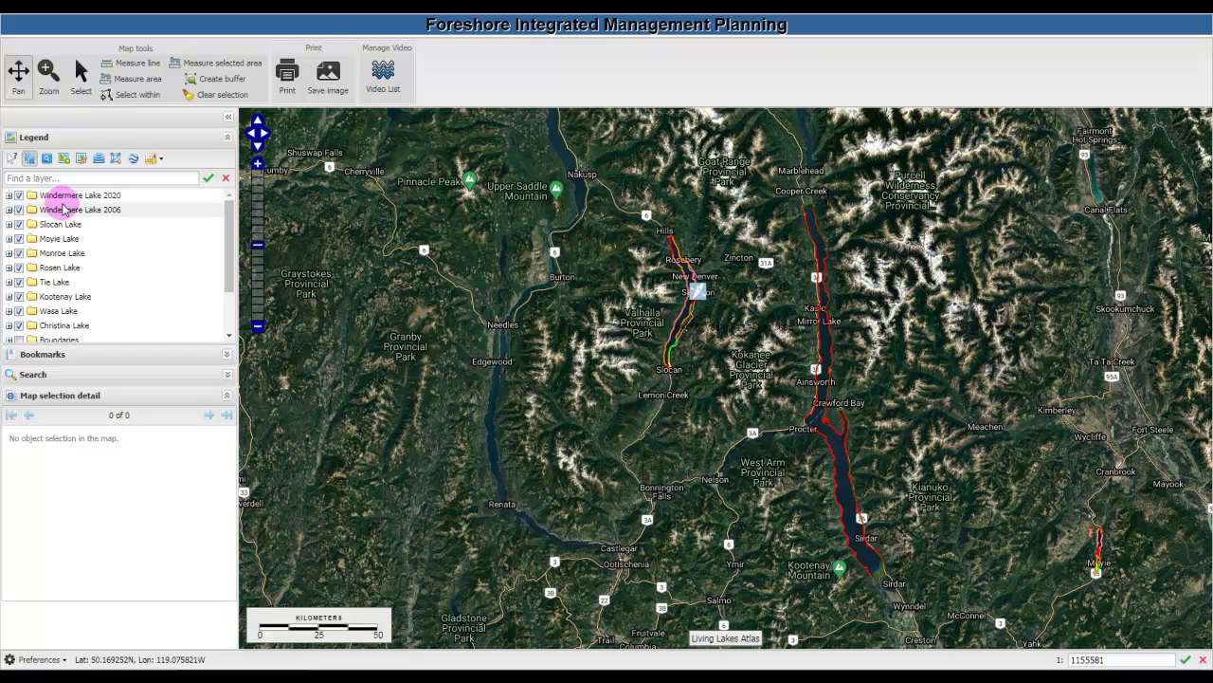
- Expand the Windermere Lake 2020 layers, pan northeast to Windermere, and use the Esri Imagery basemap
click(9, 196)
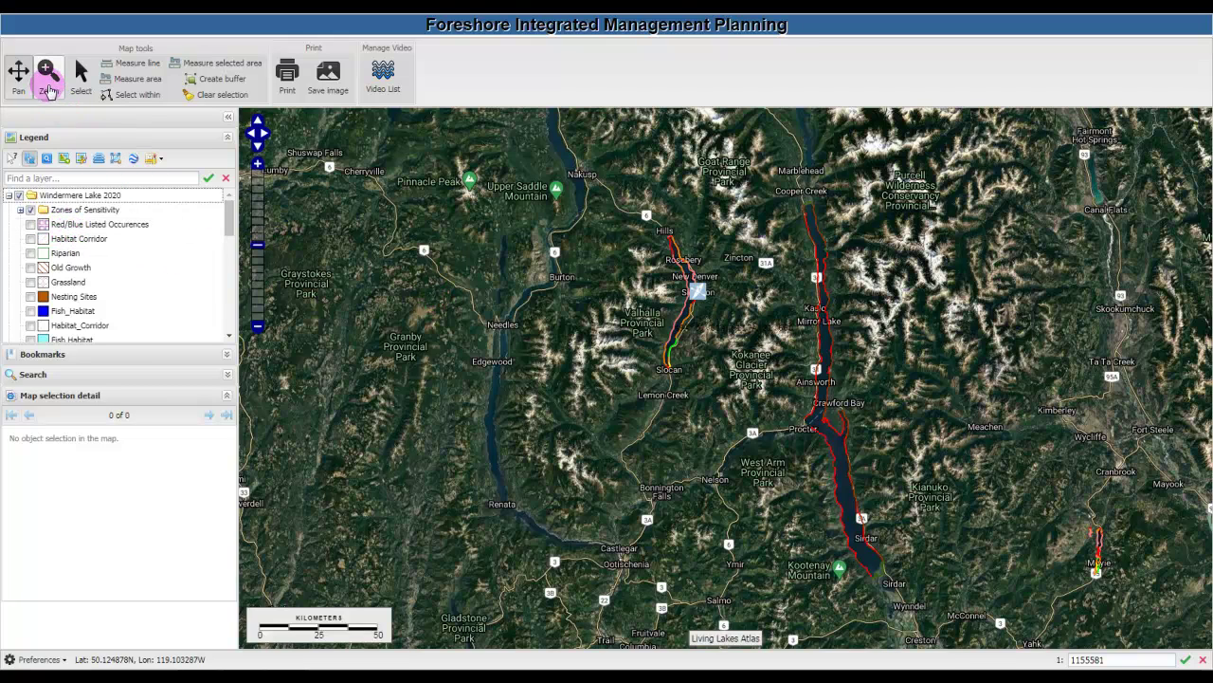
click(19, 72)
drag(794, 178, 500, 405)
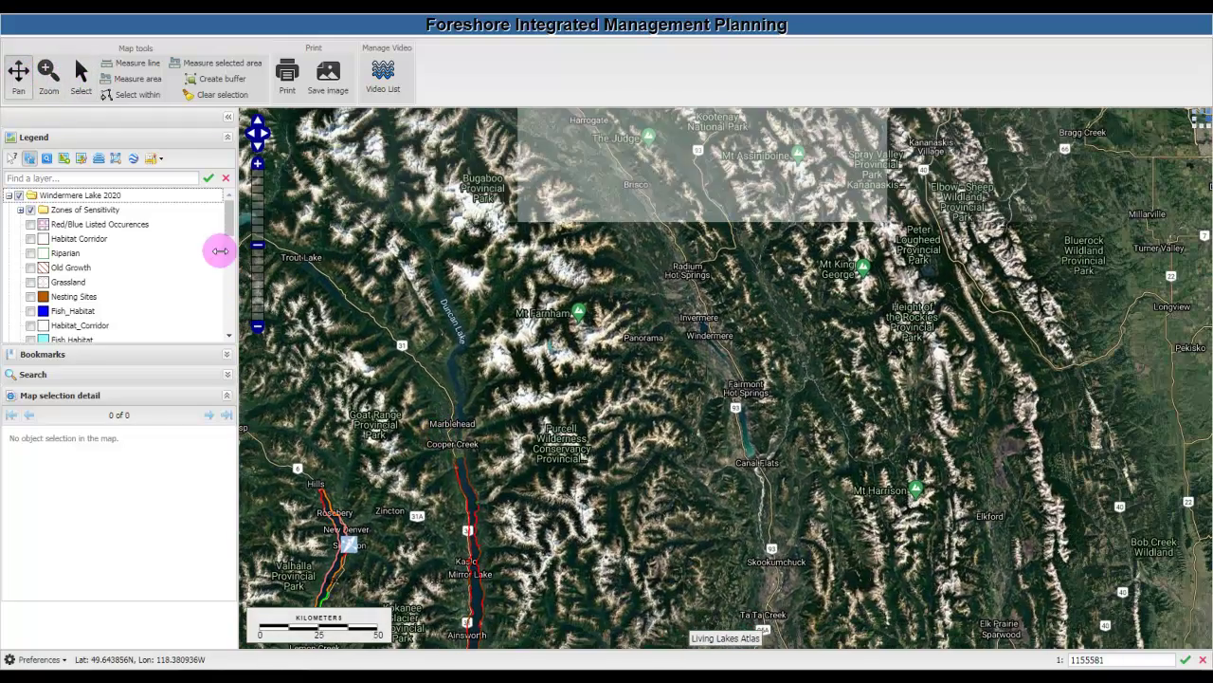
click(156, 160)
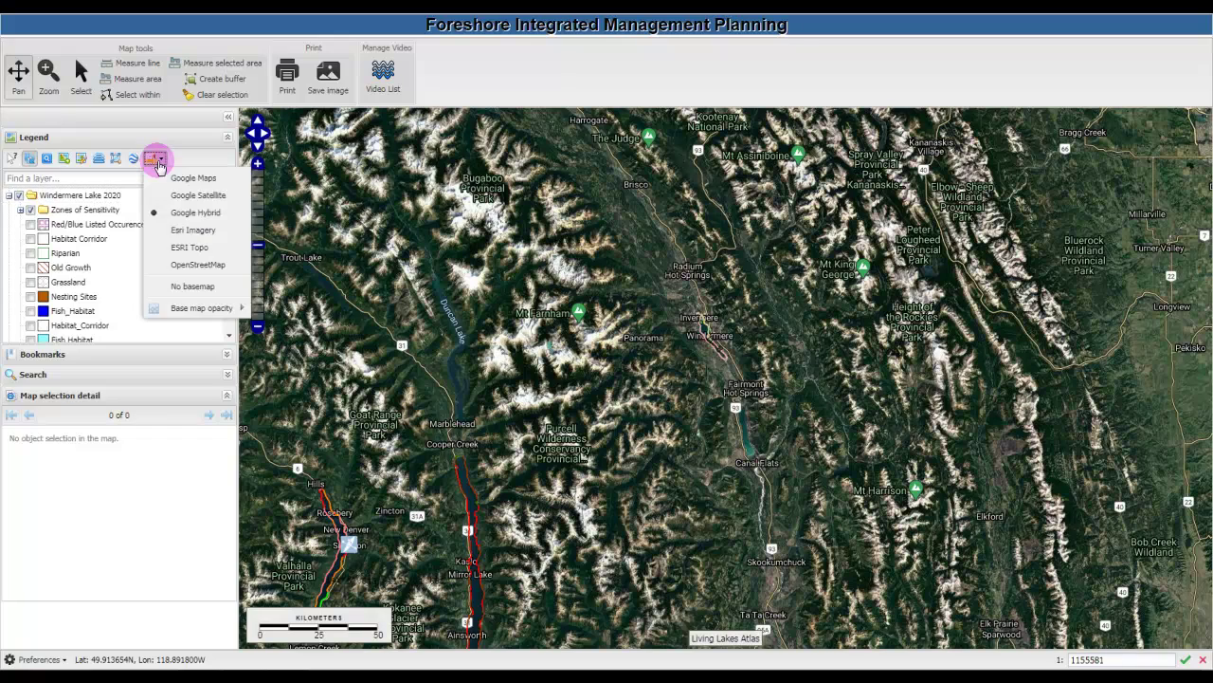
click(178, 234)
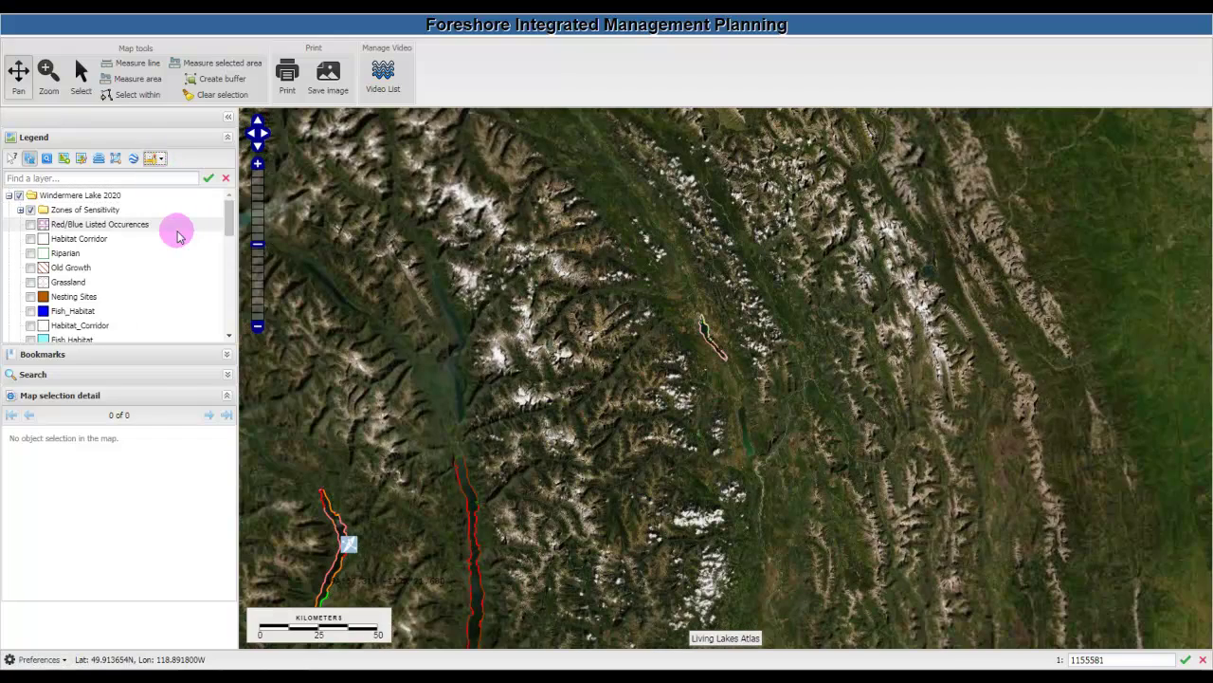
- Use the ESRI Topo basemap and zoom into Windermere Lake near Invermere at 1:288895
click(156, 161)
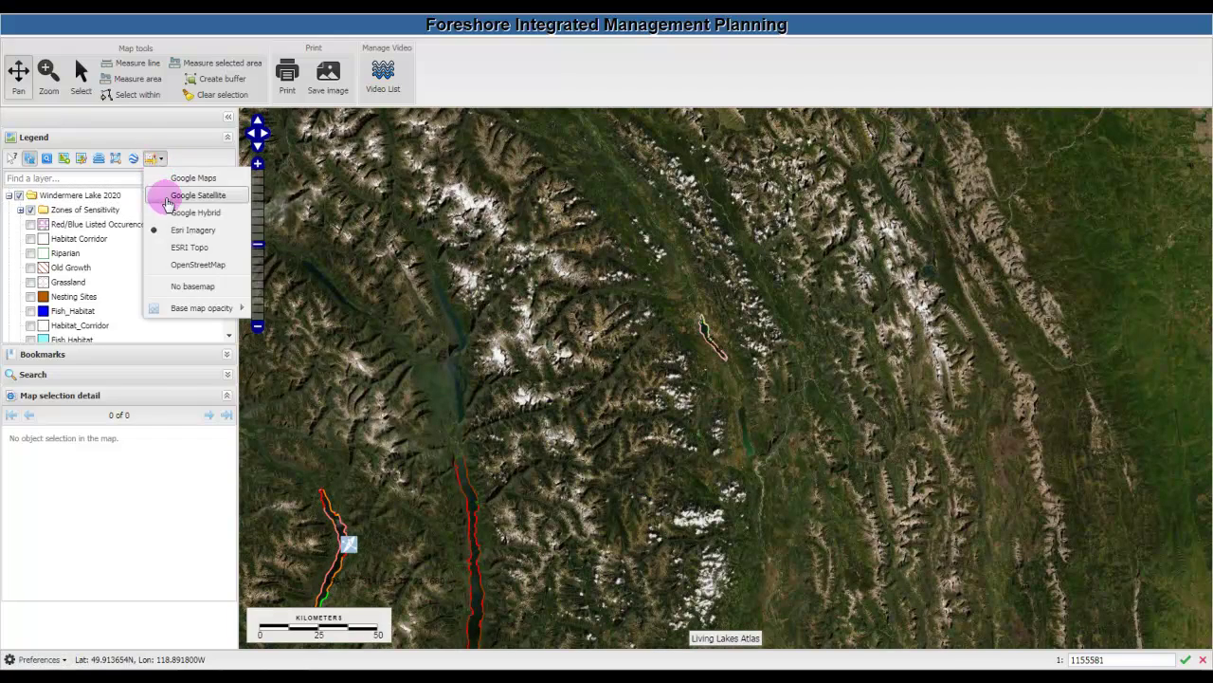
click(180, 248)
click(47, 74)
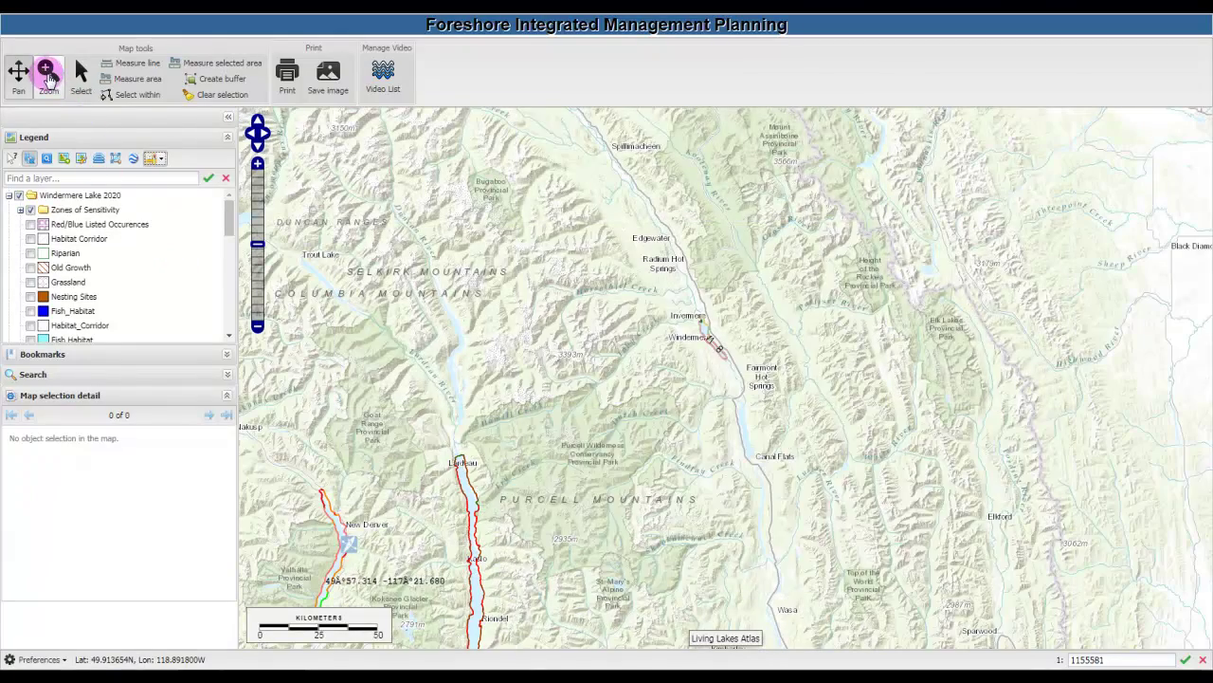
drag(689, 323, 758, 385)
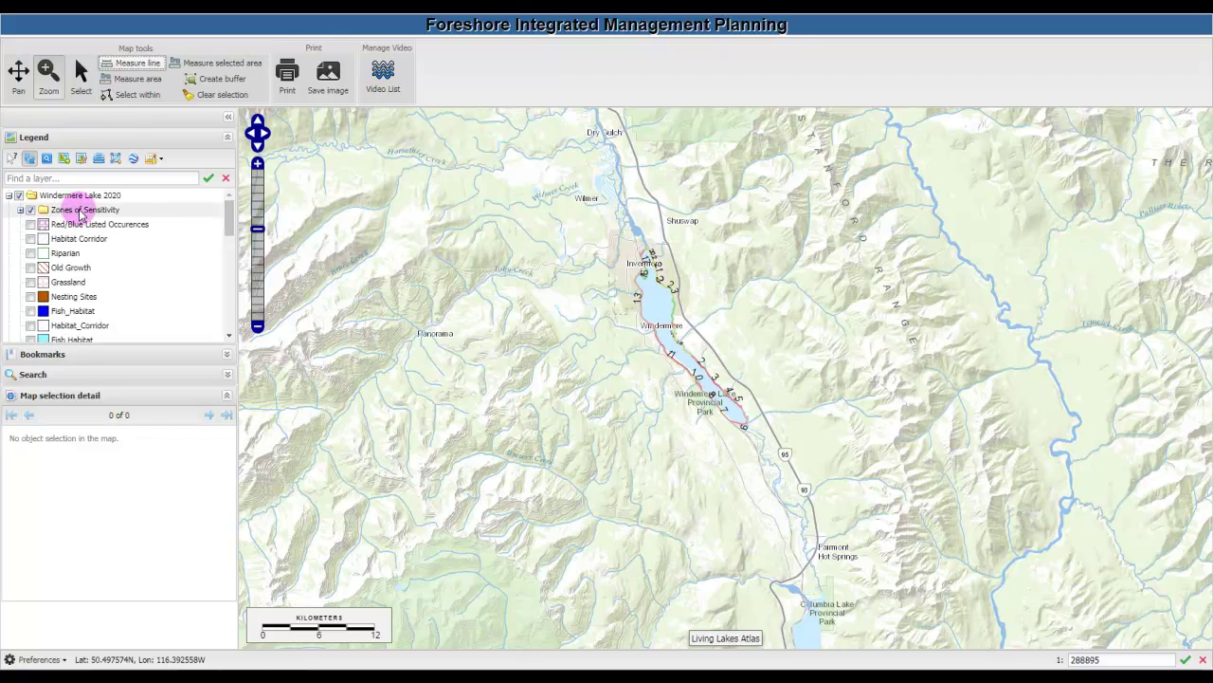
- Toggle Red/Blue Listed Occurences on and back off, then turn on the Riparian layer
click(30, 223)
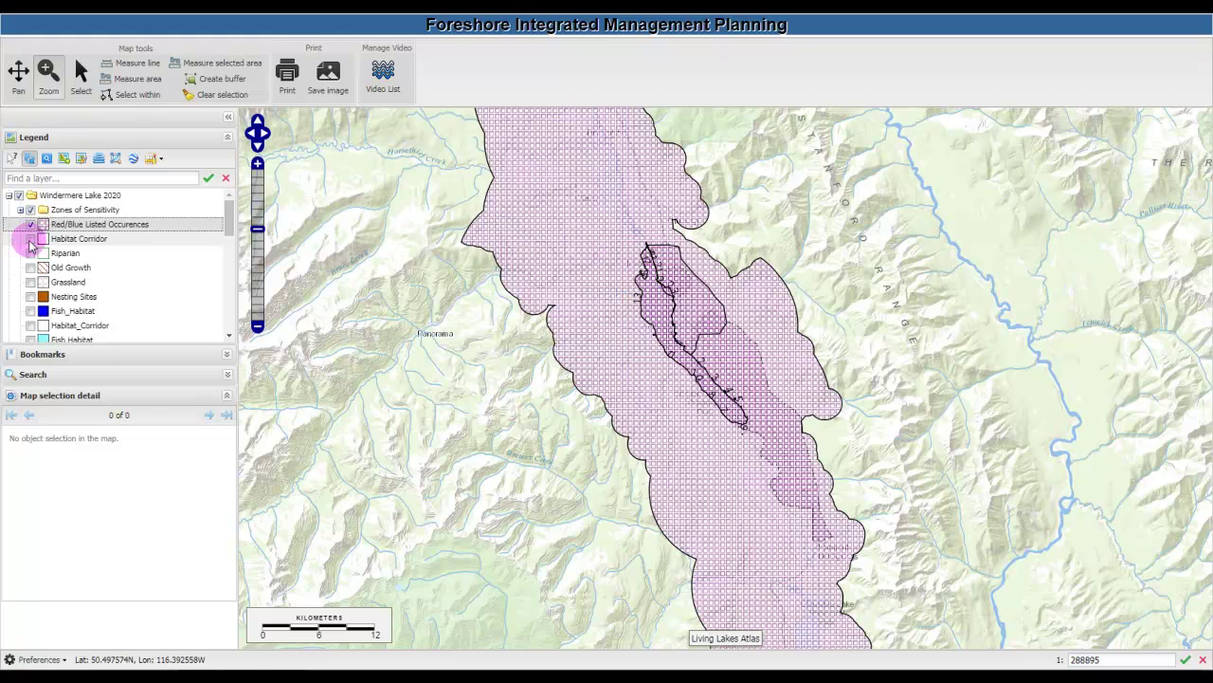
click(31, 239)
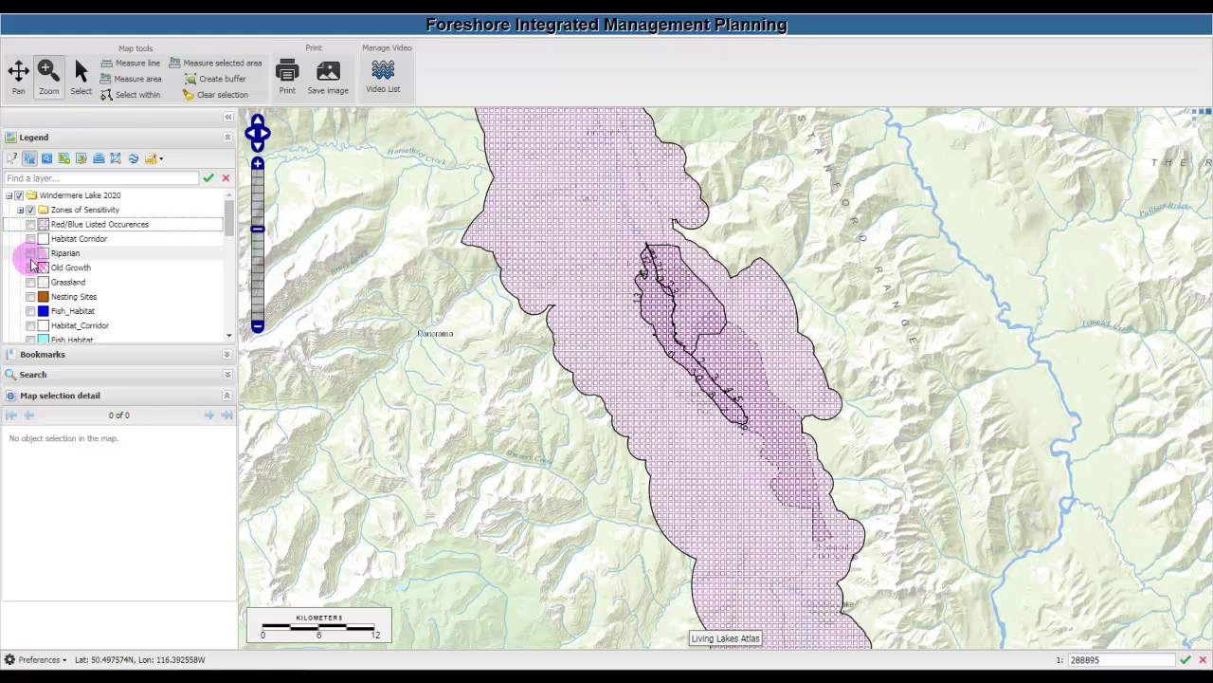
click(30, 253)
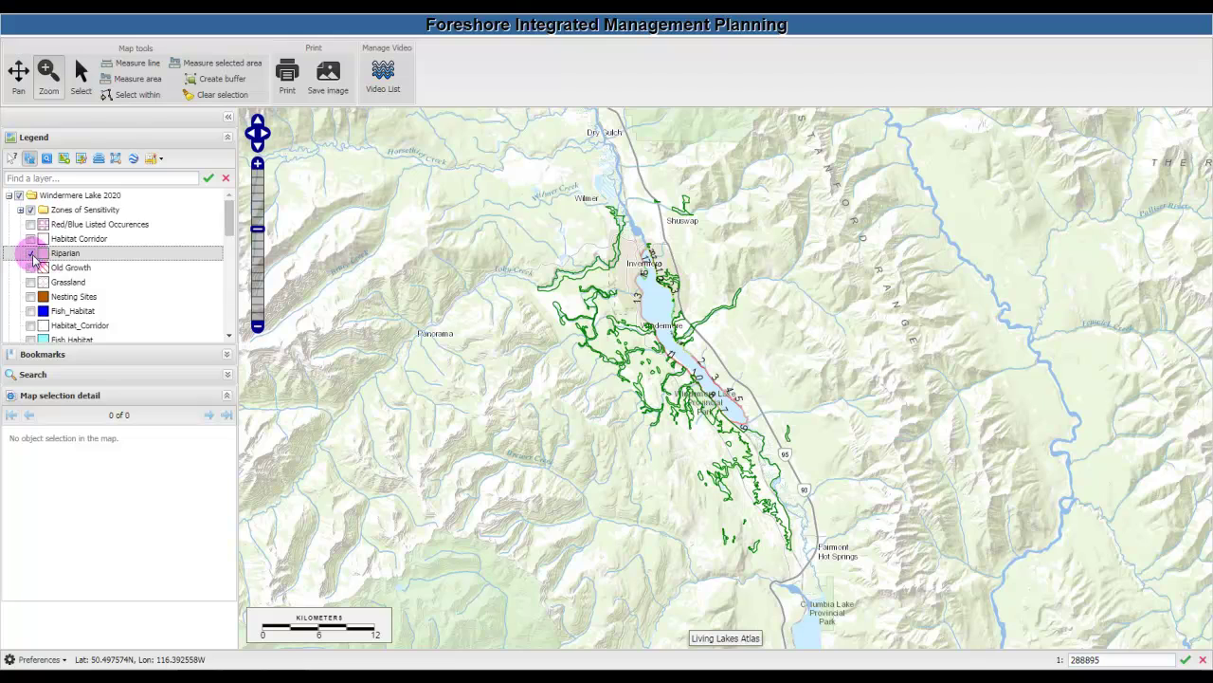
mouse_move(232, 224)
mouse_down()
mouse_move(228, 325)
mouse_move(230, 211)
mouse_up()
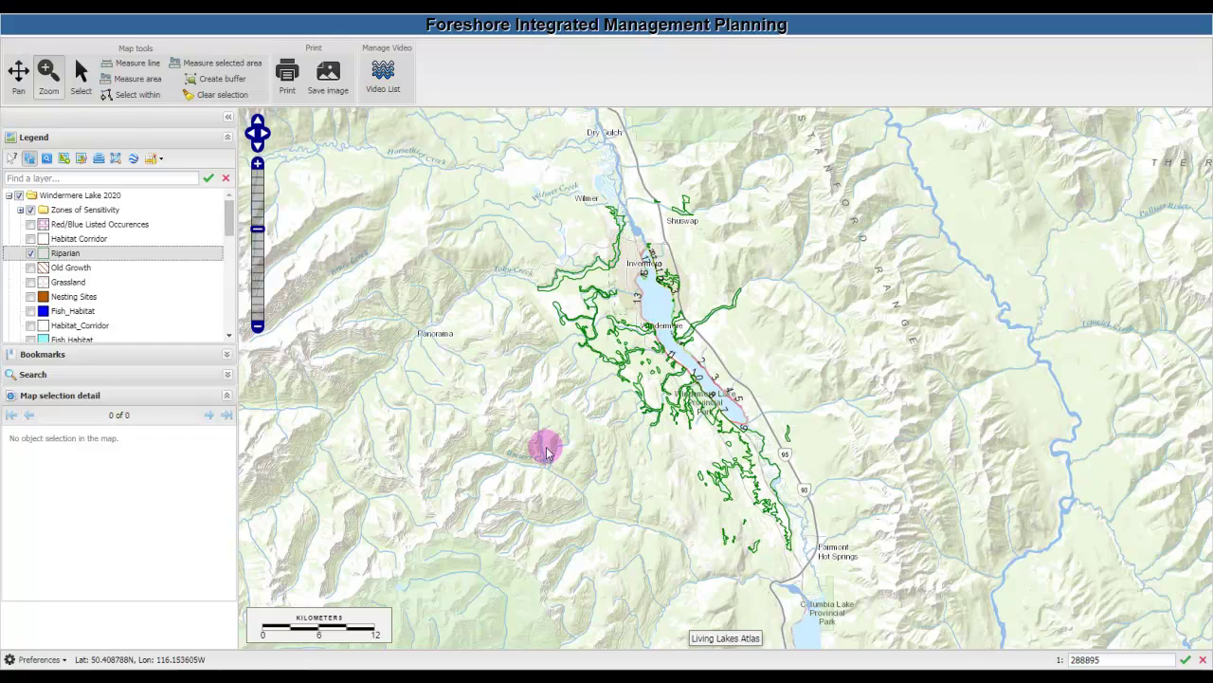
- Hide and restore the side panel, then fold and unfold the legend's layer list
click(228, 119)
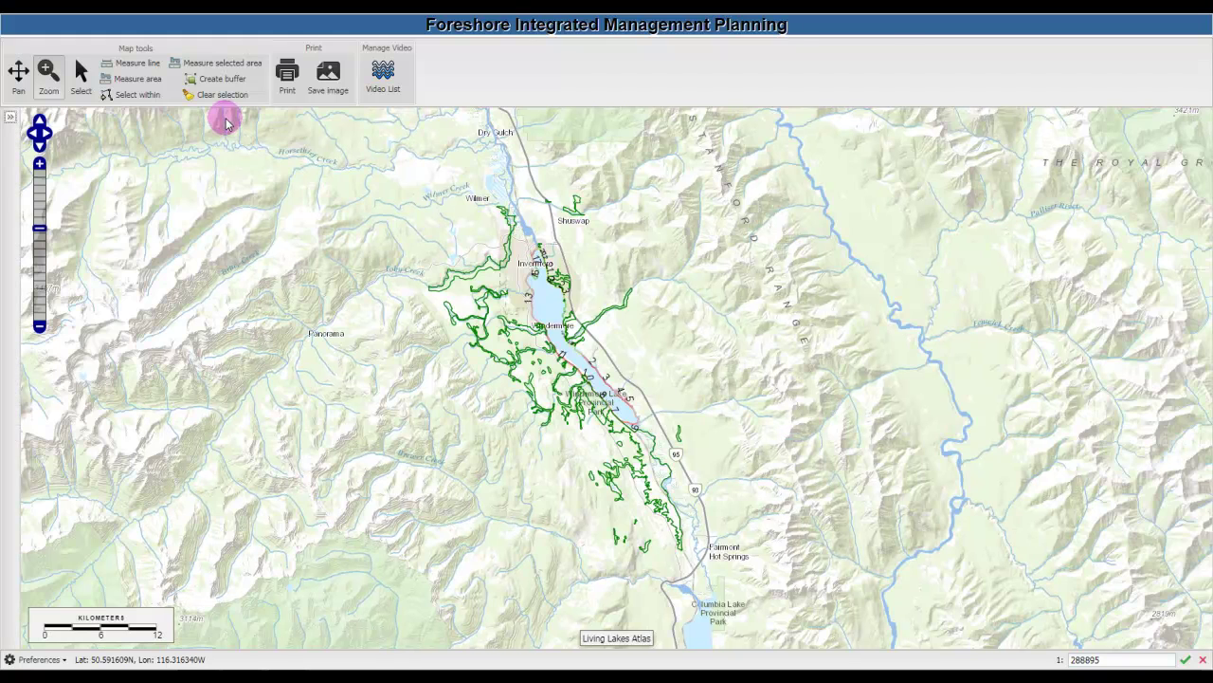
click(10, 121)
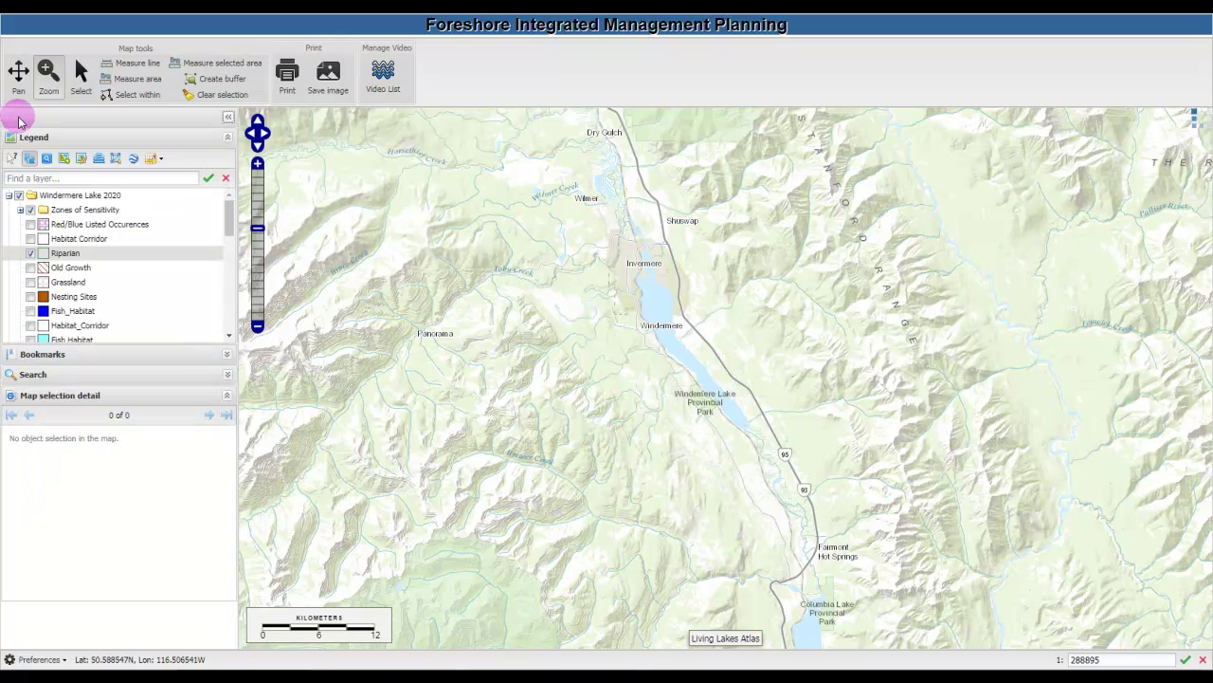
click(227, 139)
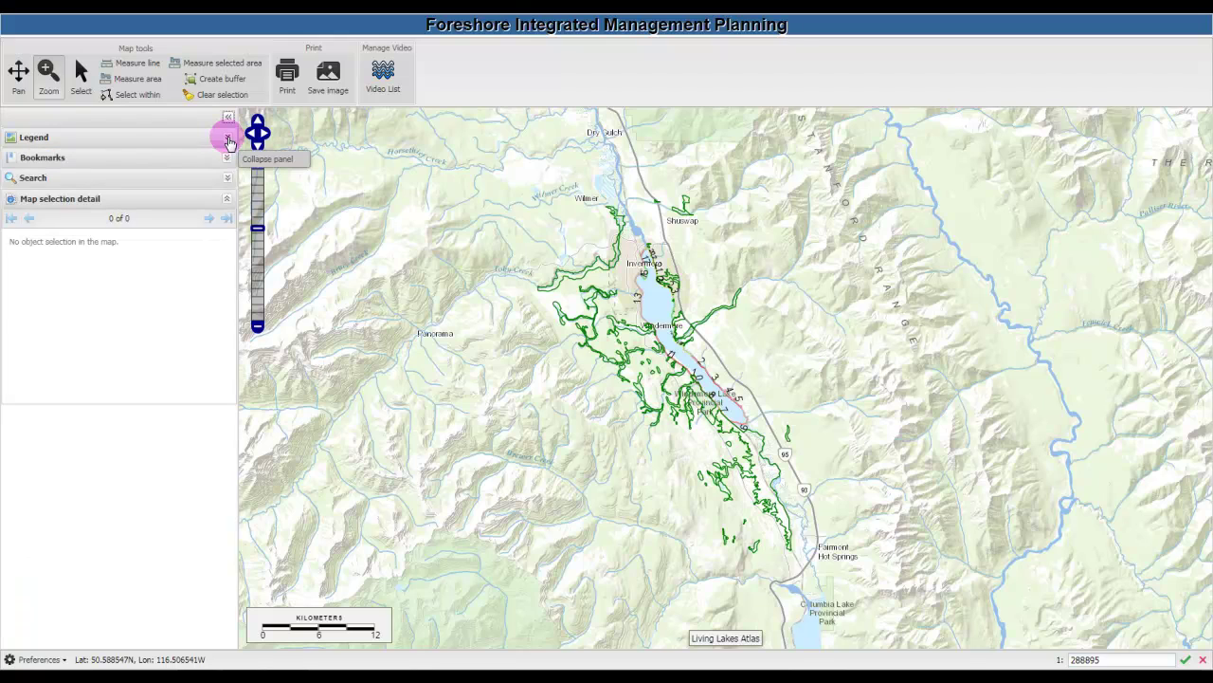
click(227, 138)
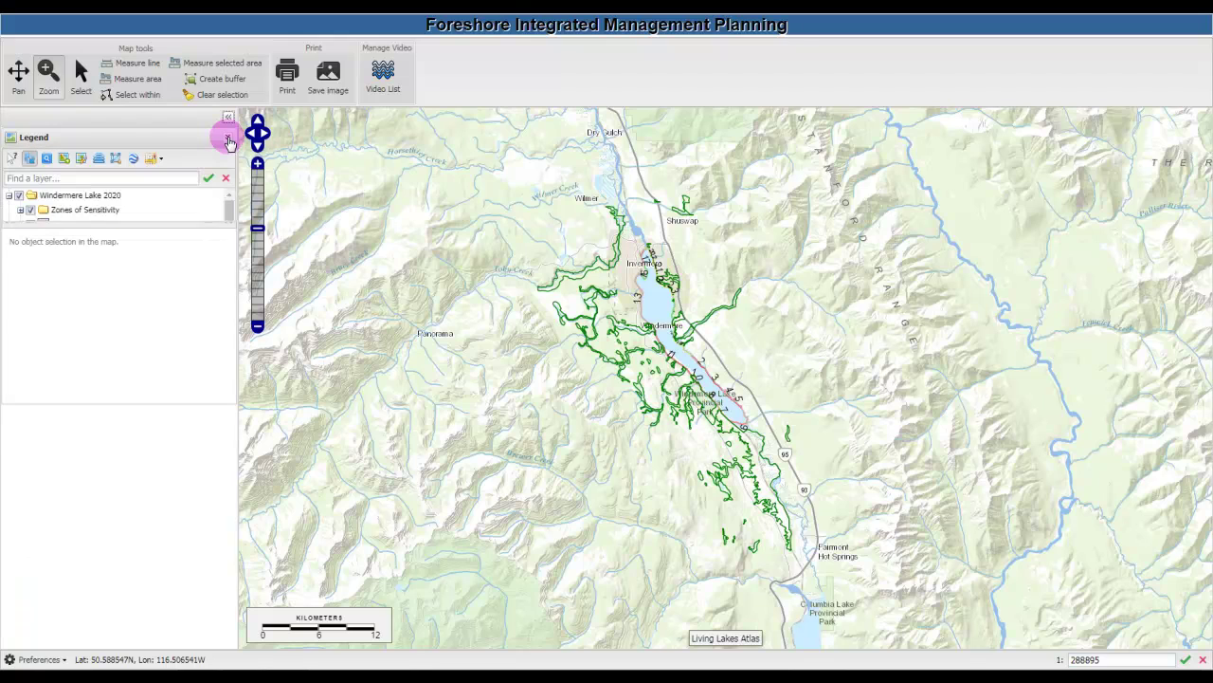
- Collapse Windermere Lake 2020, filter the legend by 'riparian', then clear the filter
click(10, 197)
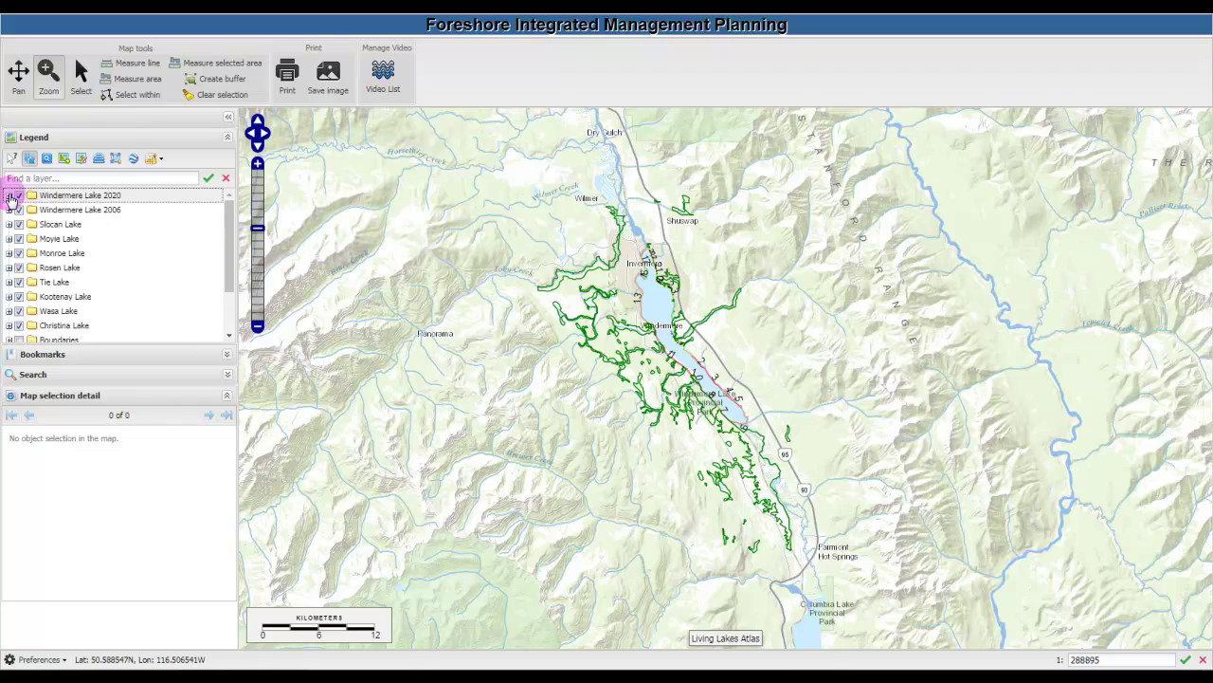
click(38, 178)
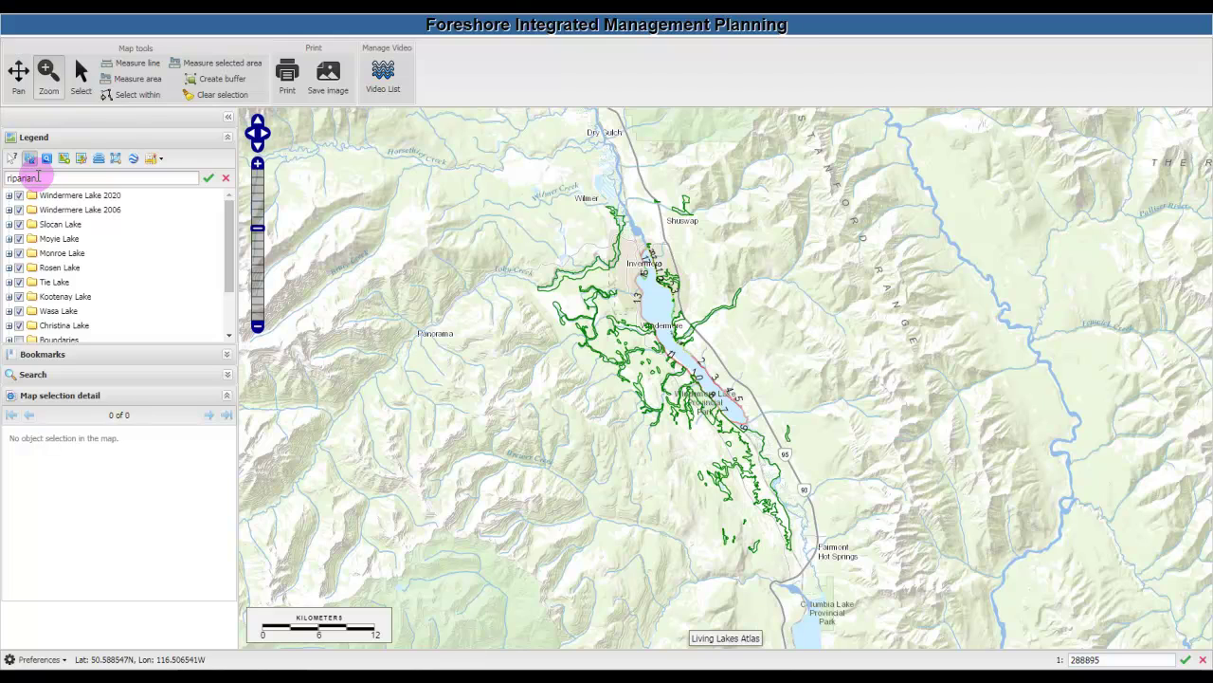
click(207, 178)
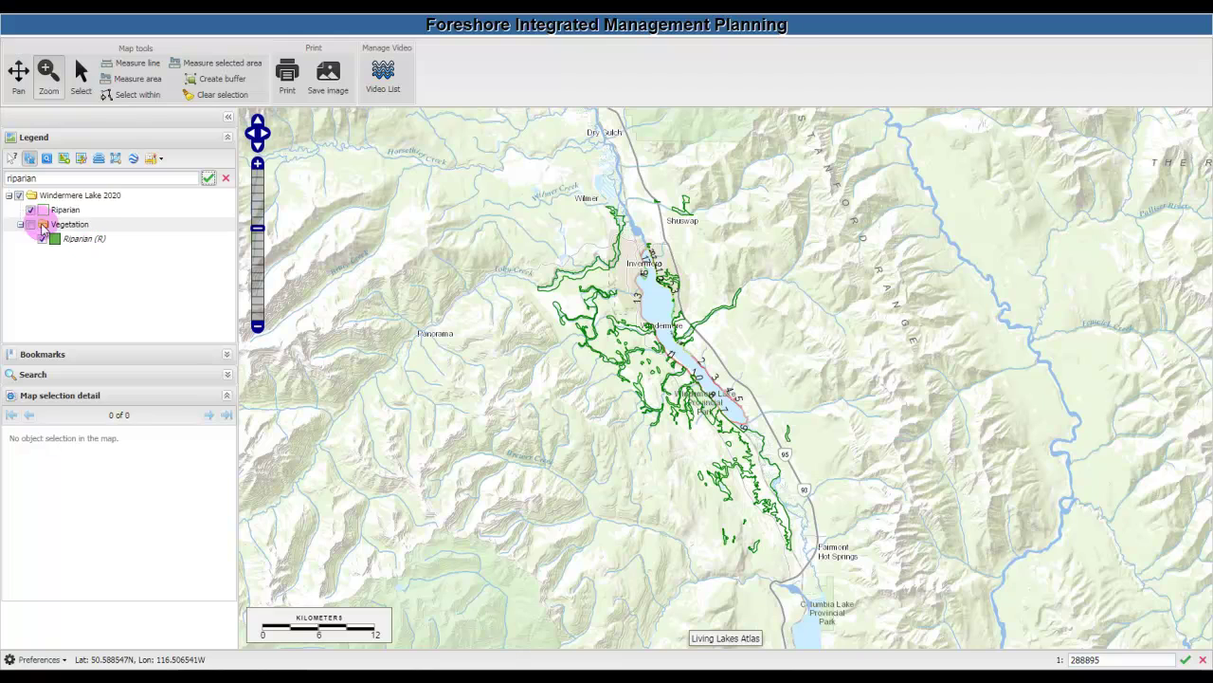
click(225, 180)
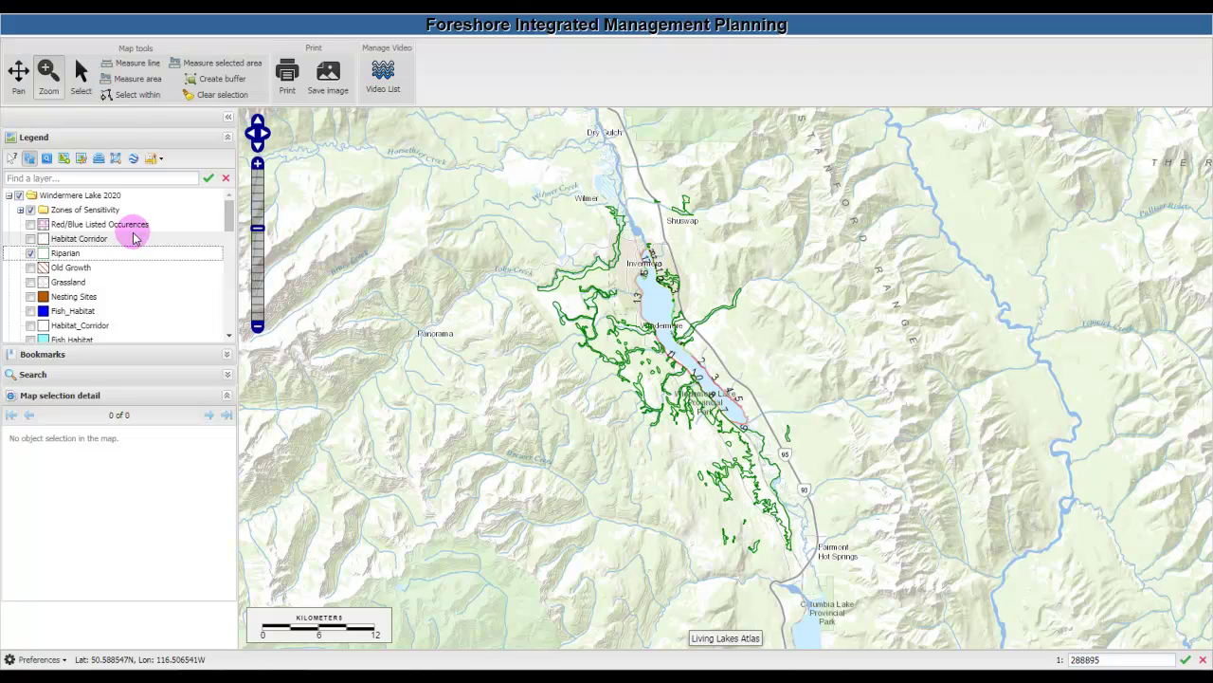
- Restyle the Riparian layer outline to crimson #800025 and apply it
click(81, 160)
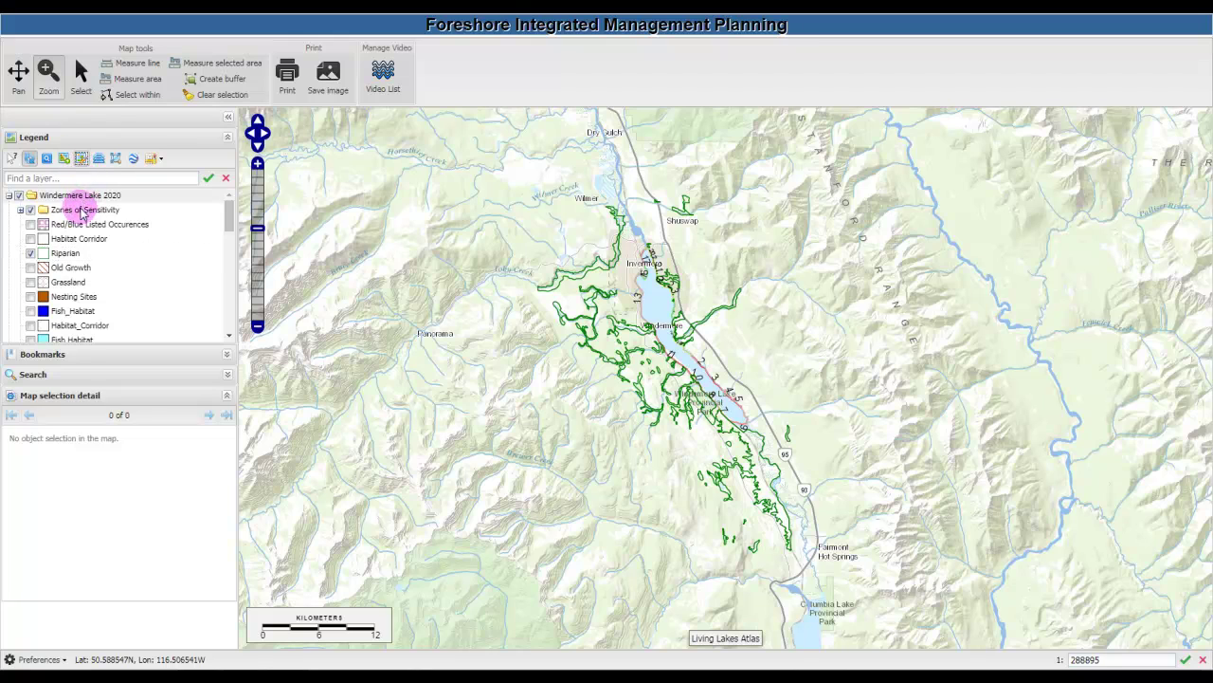
click(67, 256)
click(81, 159)
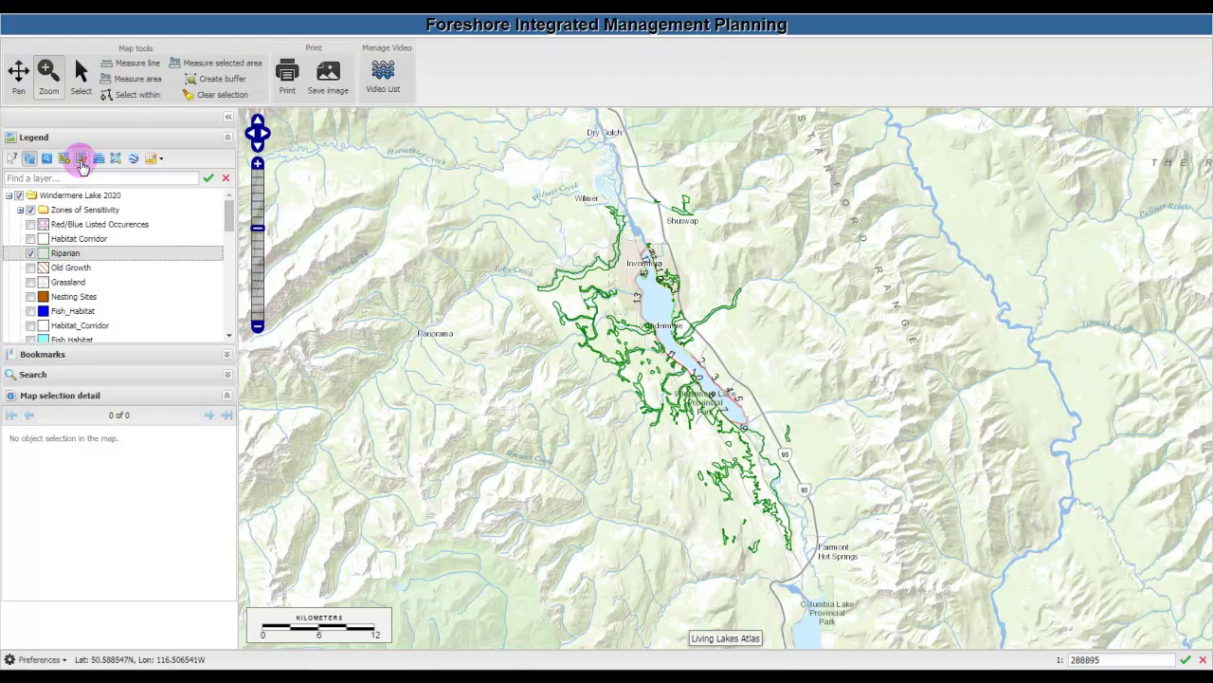
click(82, 160)
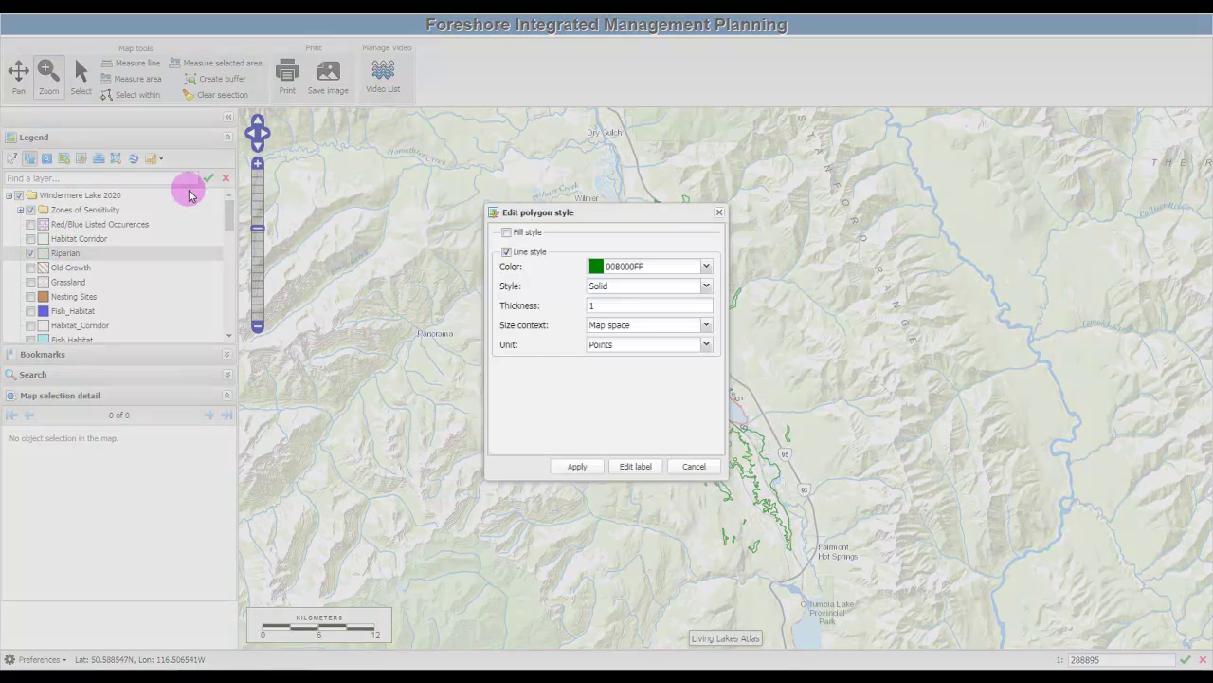
click(707, 269)
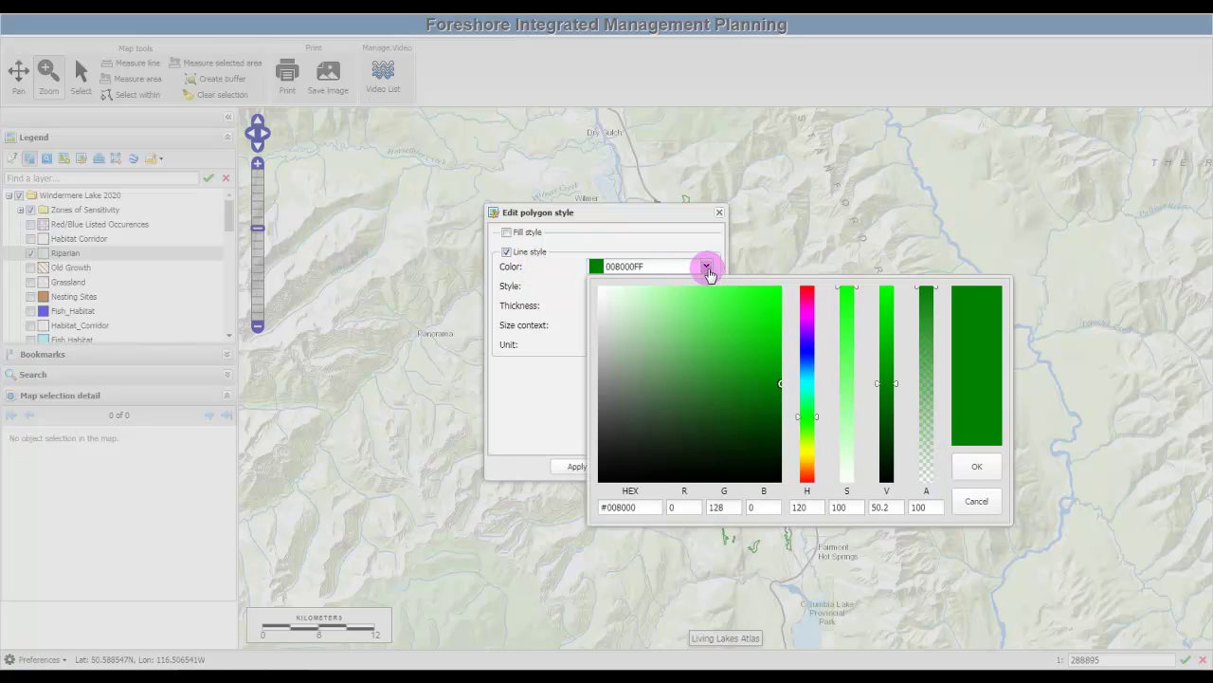
click(806, 297)
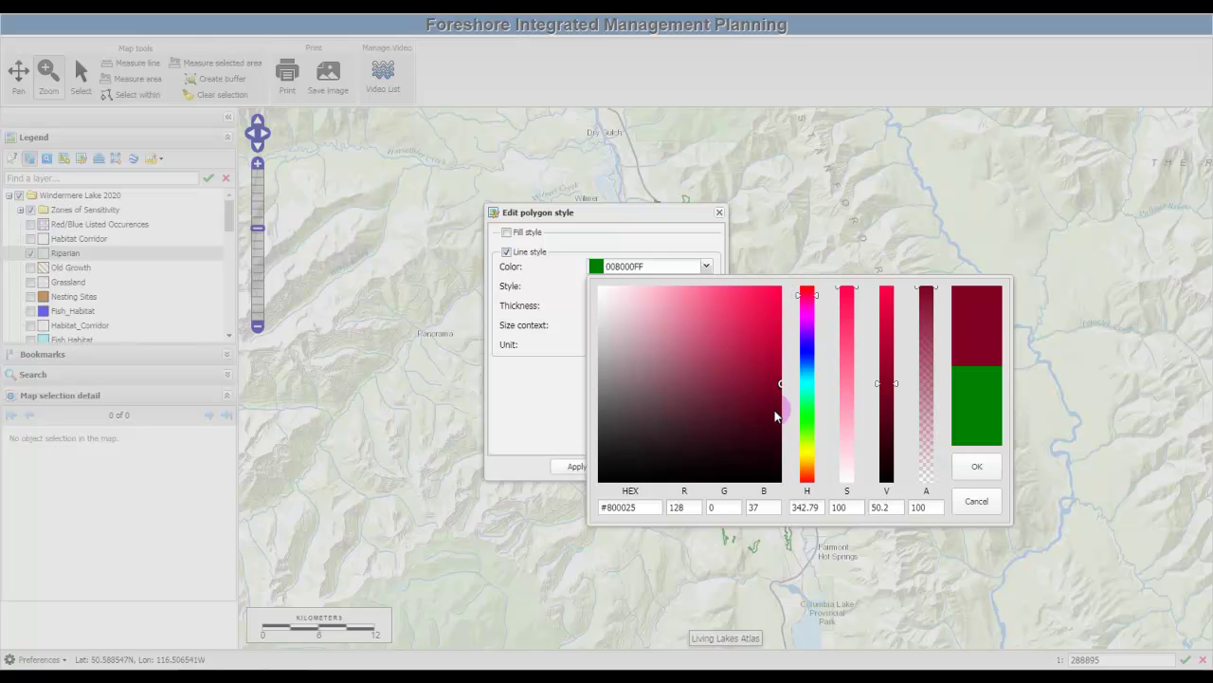
click(979, 469)
click(577, 467)
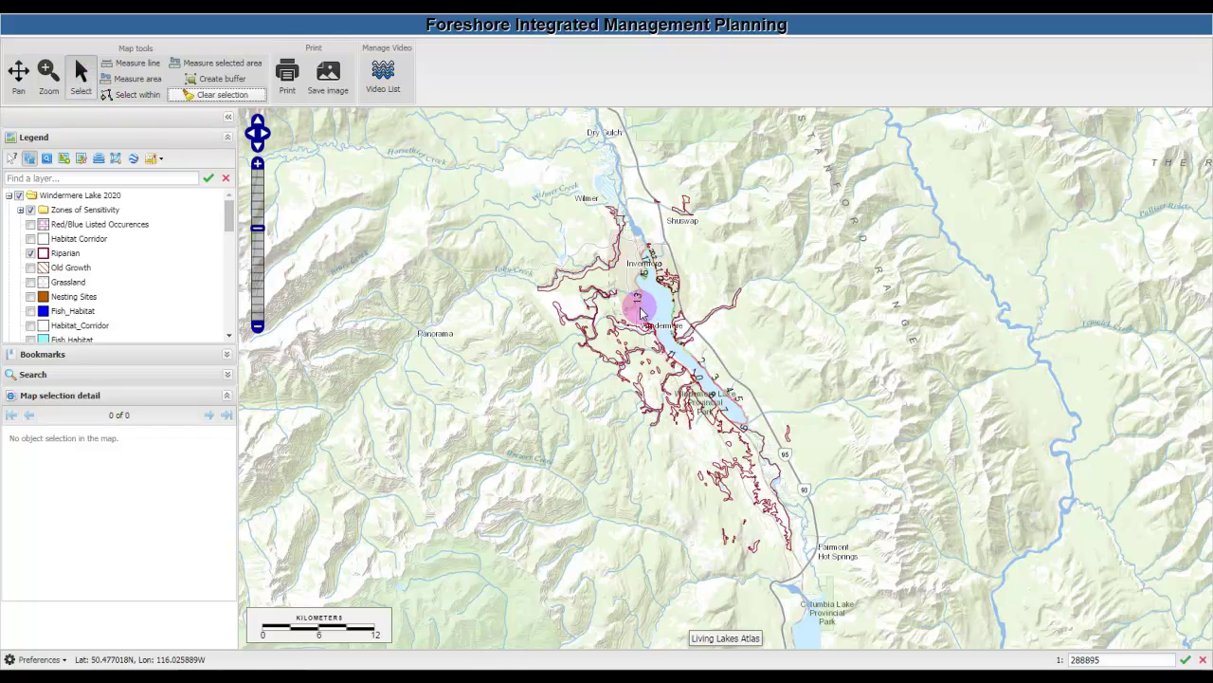
- Select riparian segment 1 on Windermere Lake's northwest shore and show the basemap list
mouse_move(642, 313)
click(642, 312)
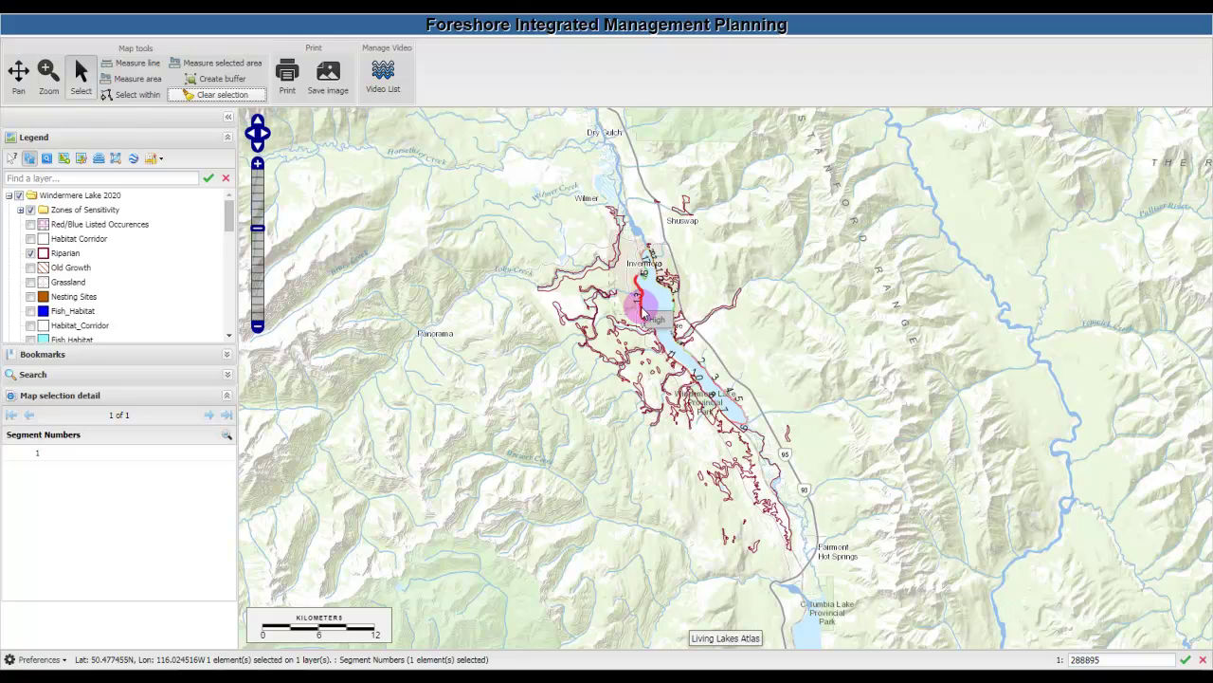
mouse_move(636, 298)
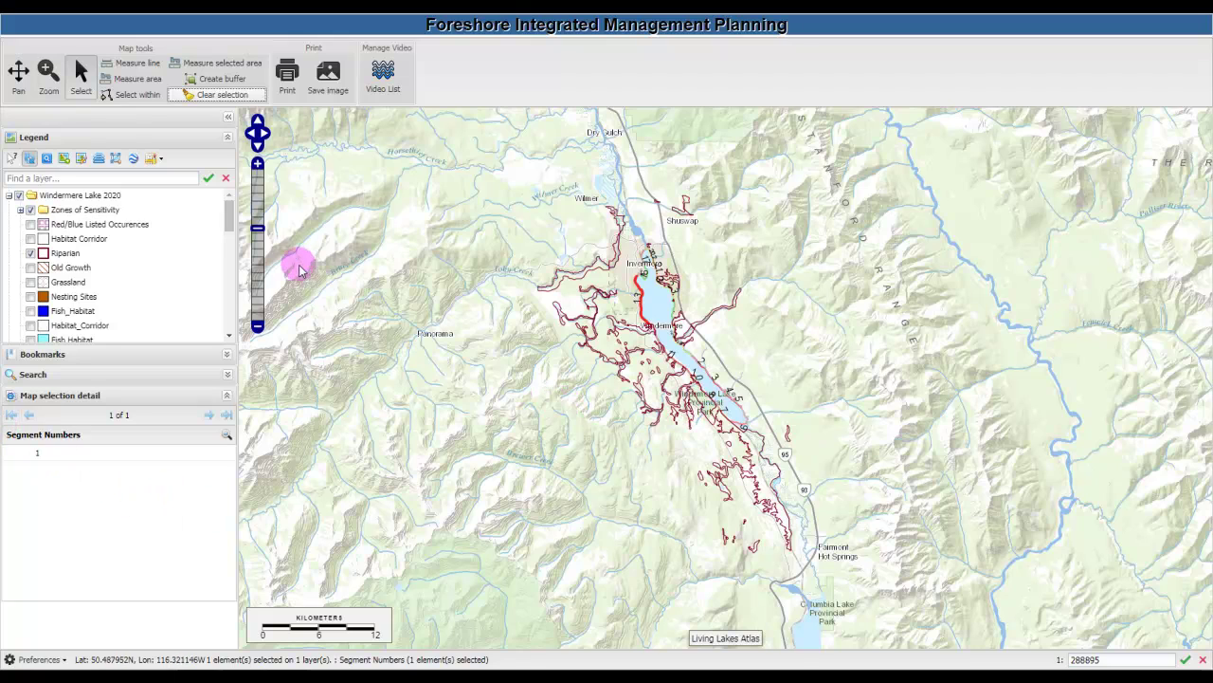
click(160, 161)
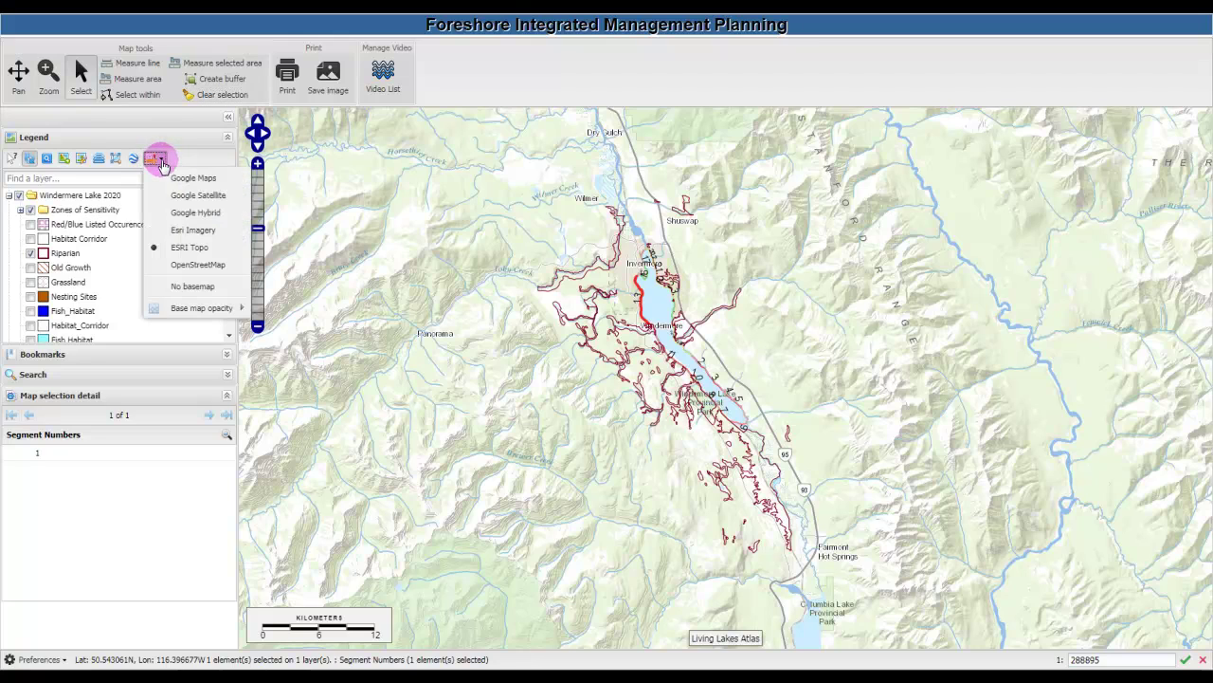
- Swap the ESRI Topo basemap for Google Satellite and zoom to the Habitat Corridor layer's extent
click(194, 197)
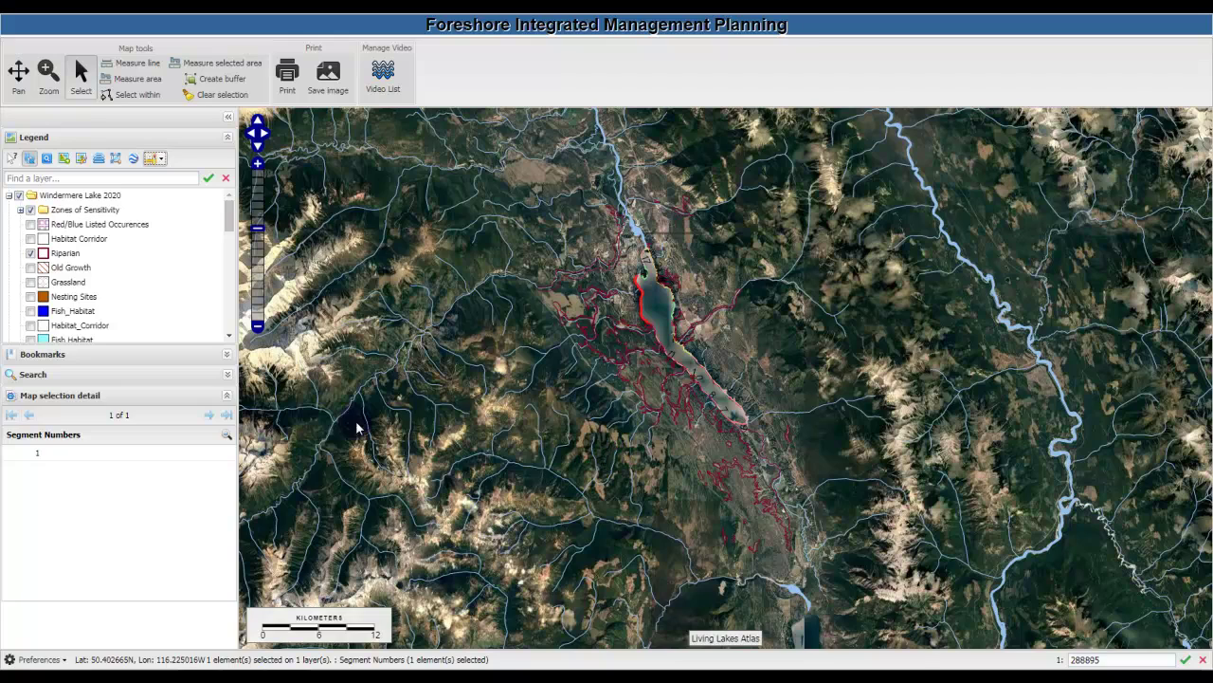
click(82, 243)
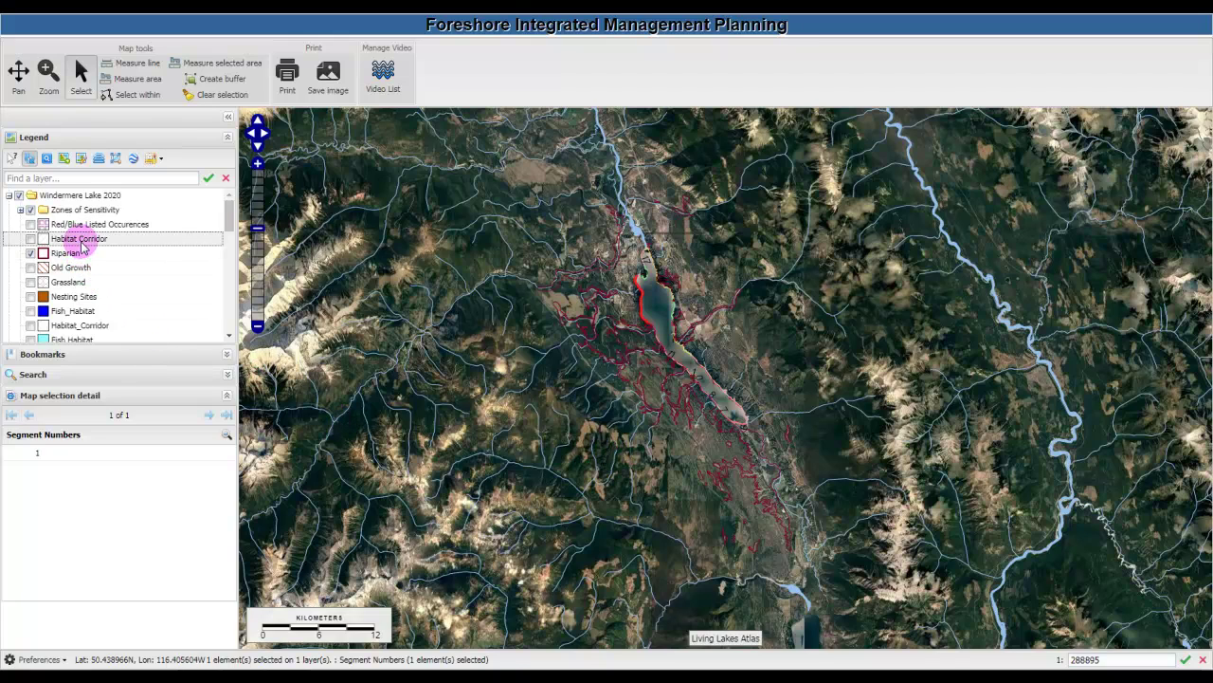
click(115, 160)
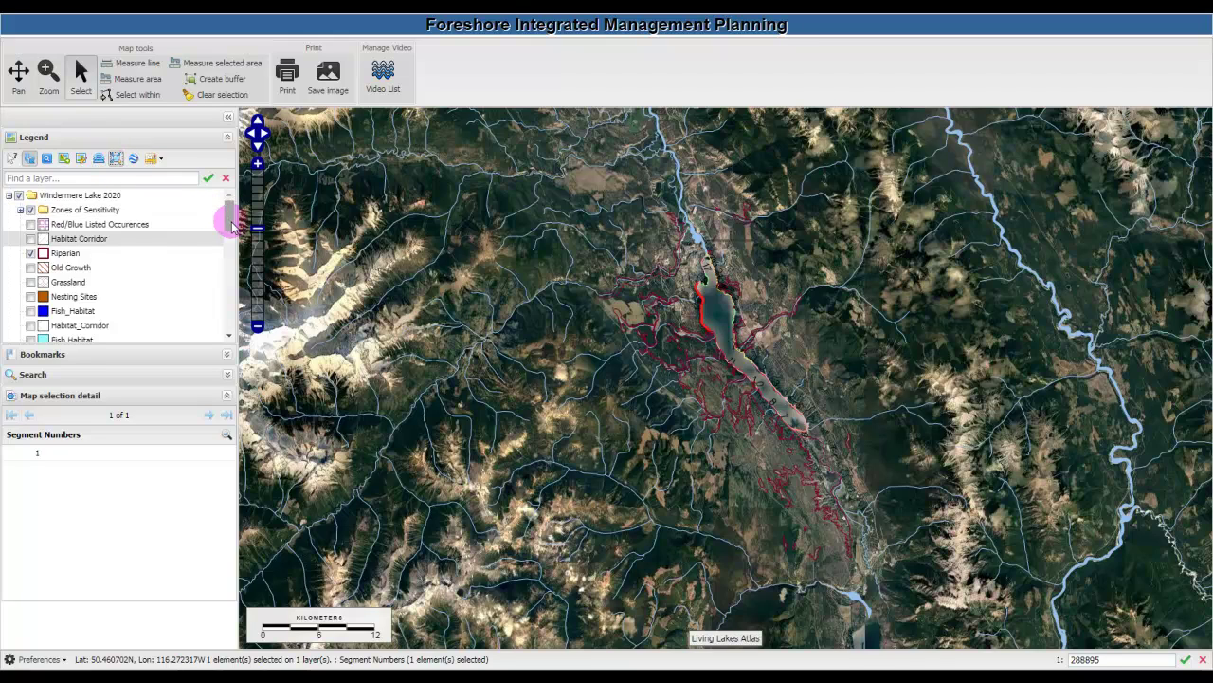
drag(230, 217, 228, 308)
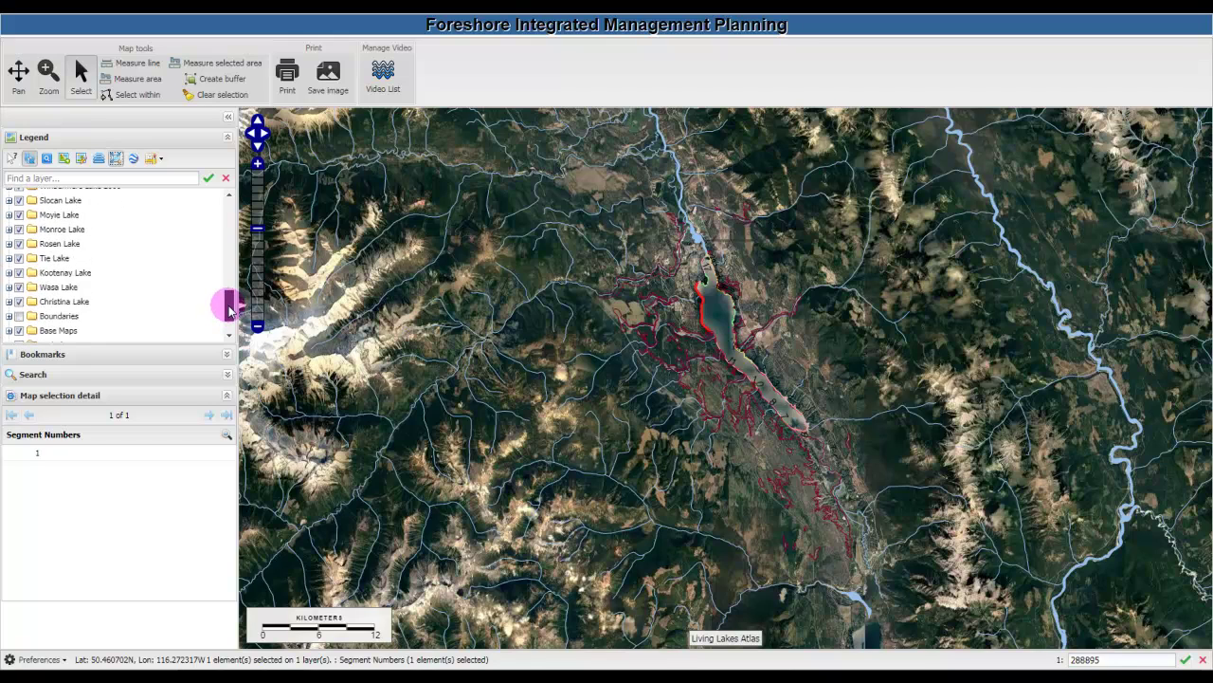